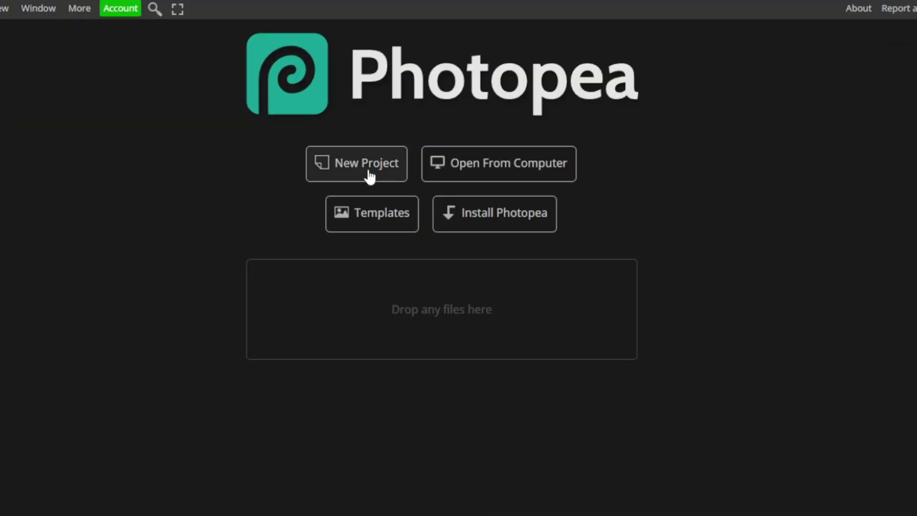
Create a new blank project 1000 pixels wide and 1000 pixels high
click(369, 177)
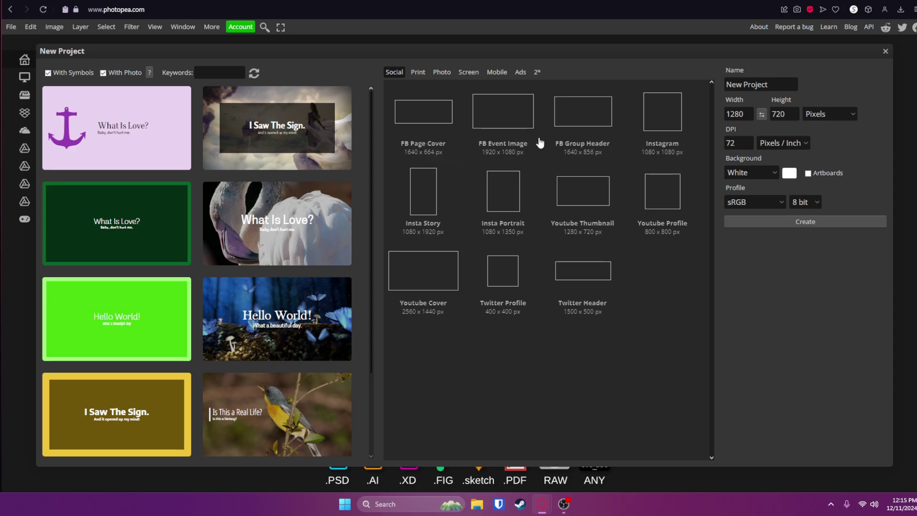
double_click(730, 114)
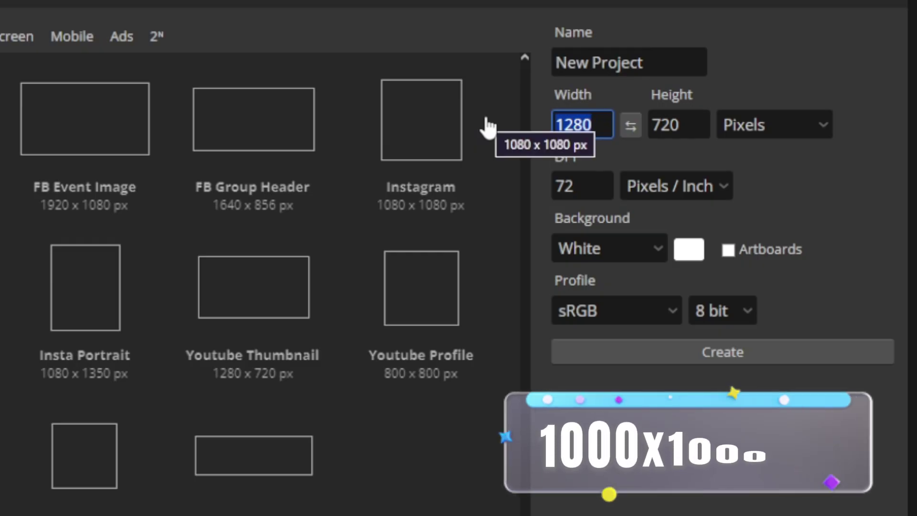
text(1000)
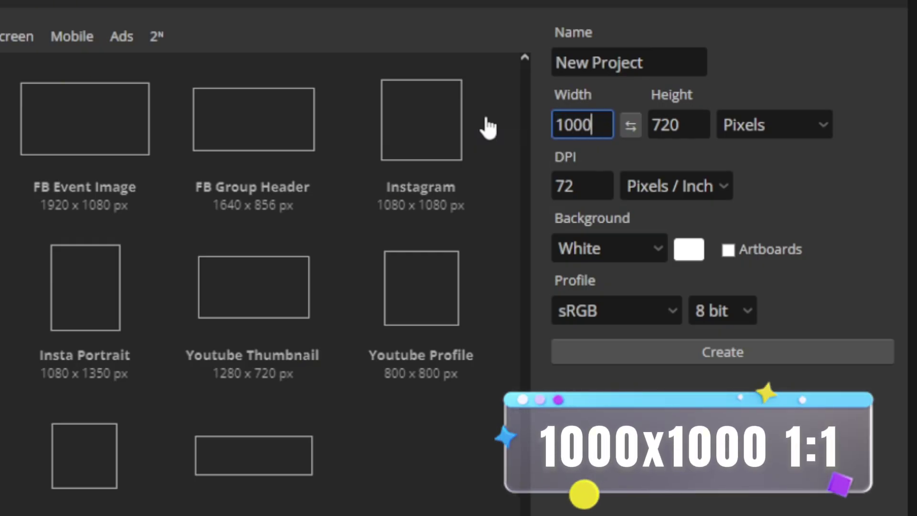
double_click(707, 127)
text(1000)
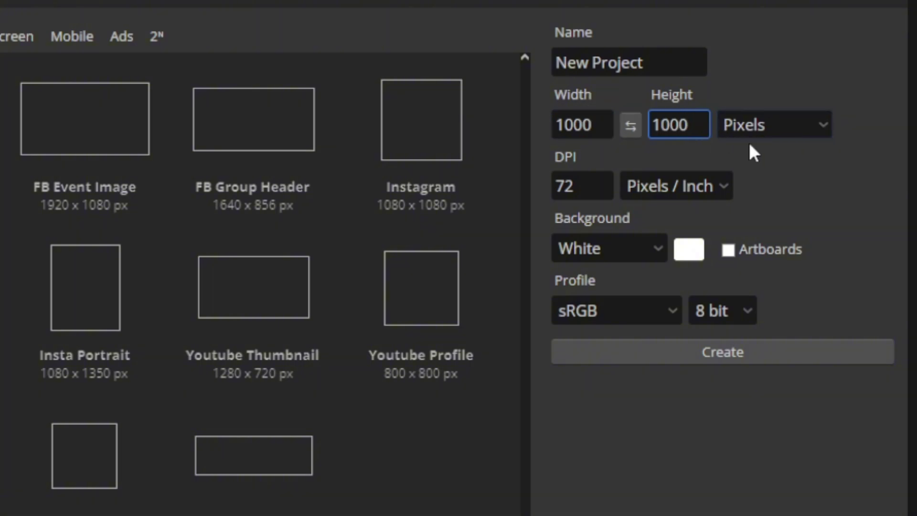
click(777, 357)
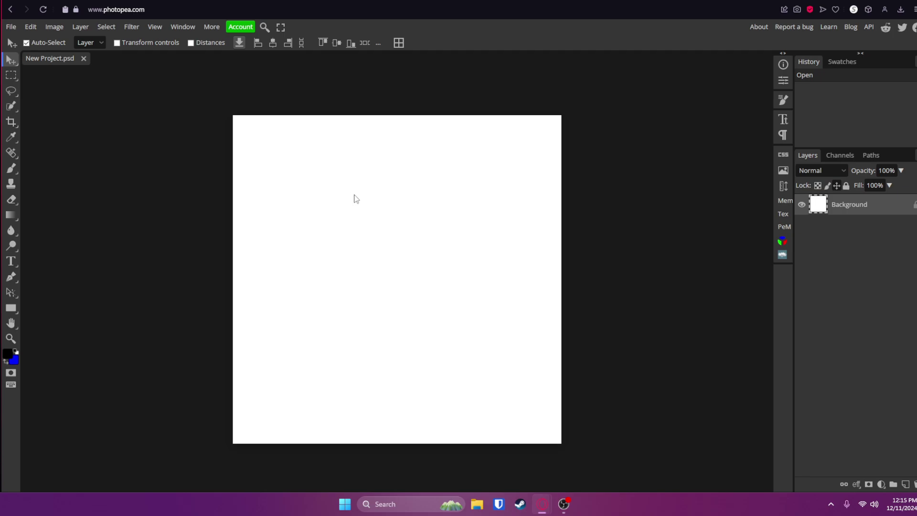
Add a Gradient Overlay layer style to the Background layer
click(389, 125)
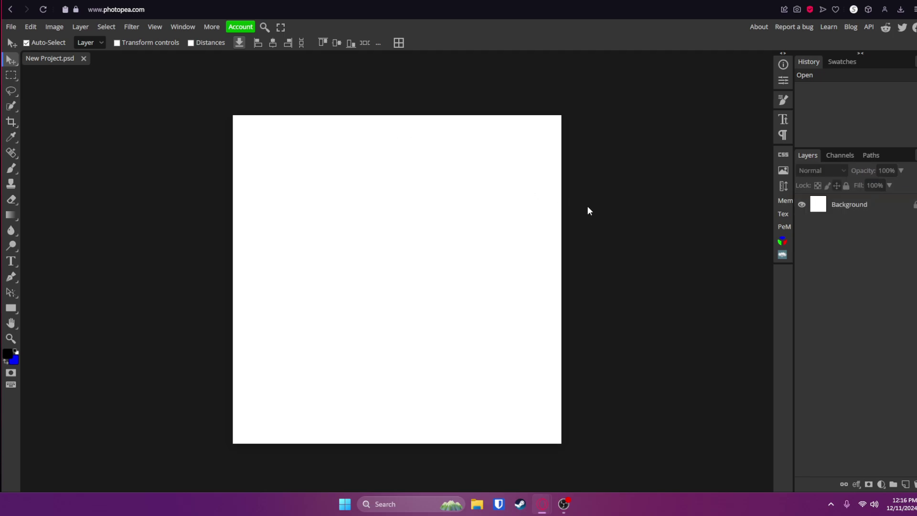
click(851, 212)
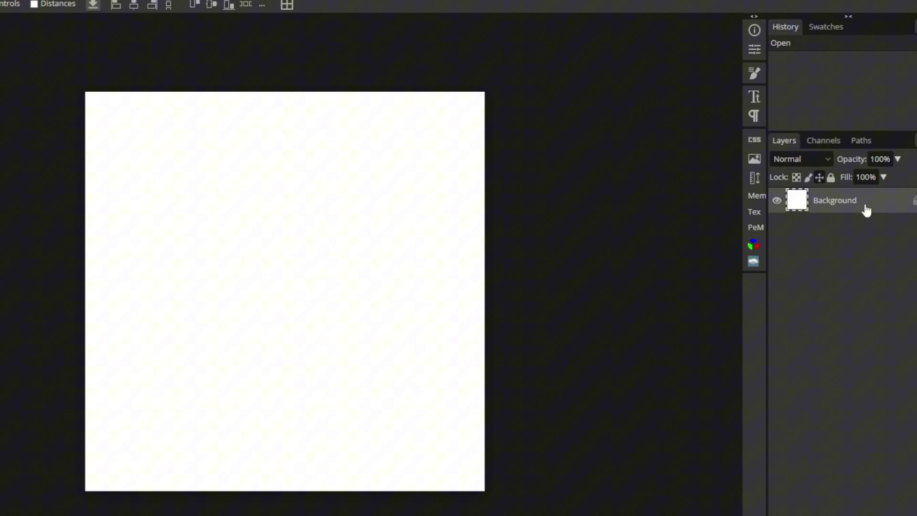
double_click(885, 207)
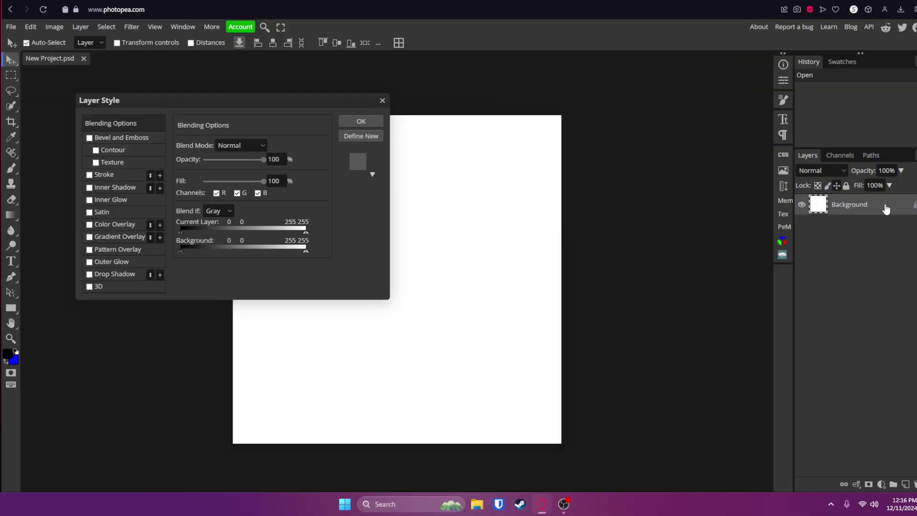
click(91, 237)
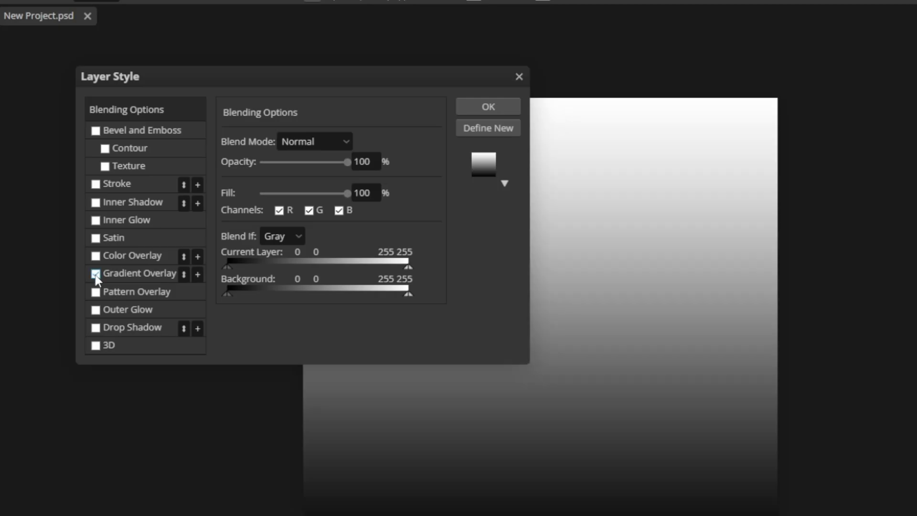
click(109, 275)
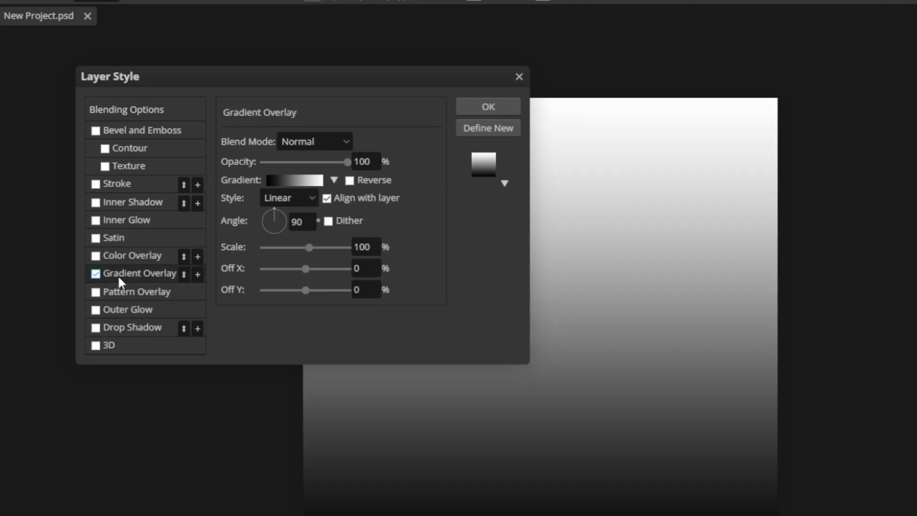
Make the gradient run from near-black to bright red and enlarge its scale slightly
click(297, 180)
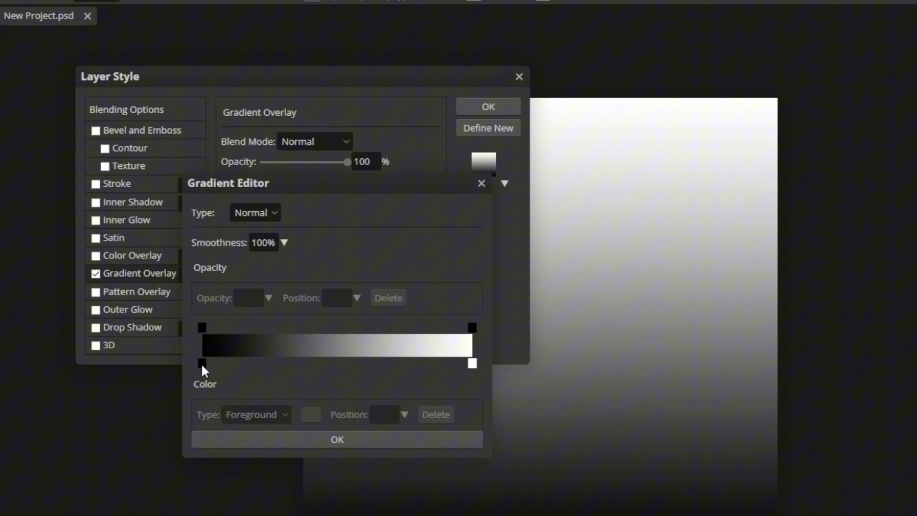
double_click(202, 363)
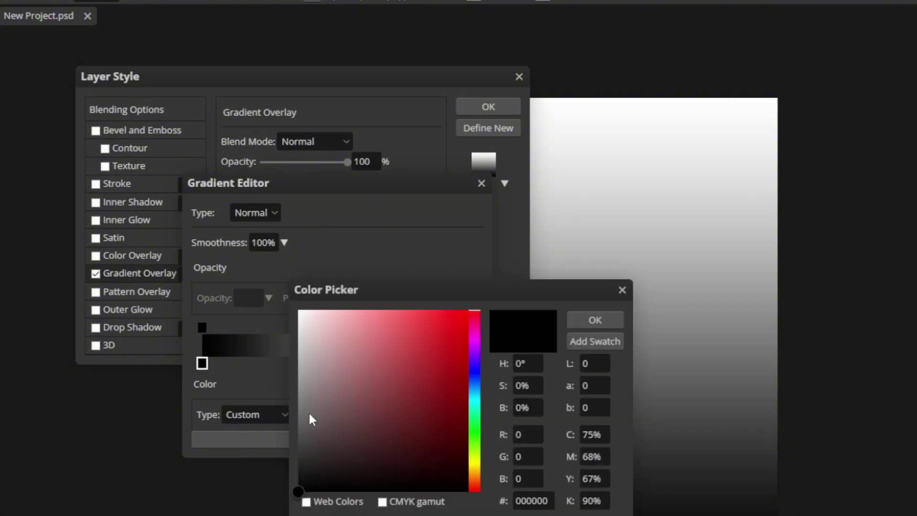
mouse_move(312, 419)
mouse_down()
mouse_move(266, 430)
mouse_move(255, 466)
mouse_up()
click(579, 319)
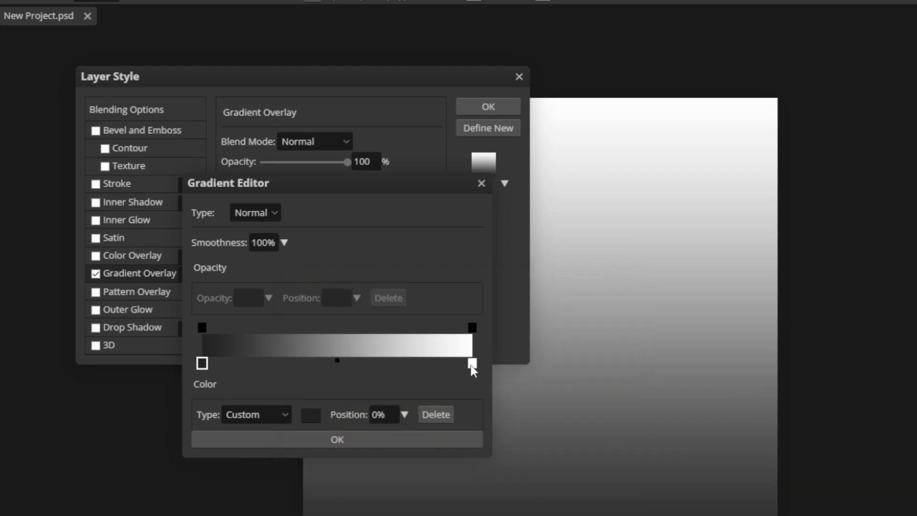
double_click(470, 365)
mouse_move(463, 363)
mouse_down()
mouse_move(436, 358)
mouse_move(465, 342)
mouse_move(469, 328)
mouse_move(535, 321)
mouse_move(579, 273)
mouse_move(583, 282)
mouse_up()
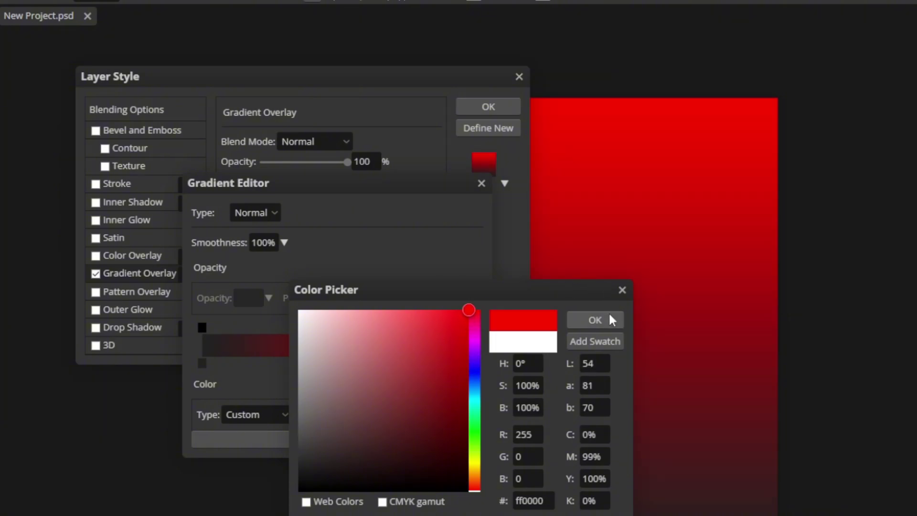
click(610, 322)
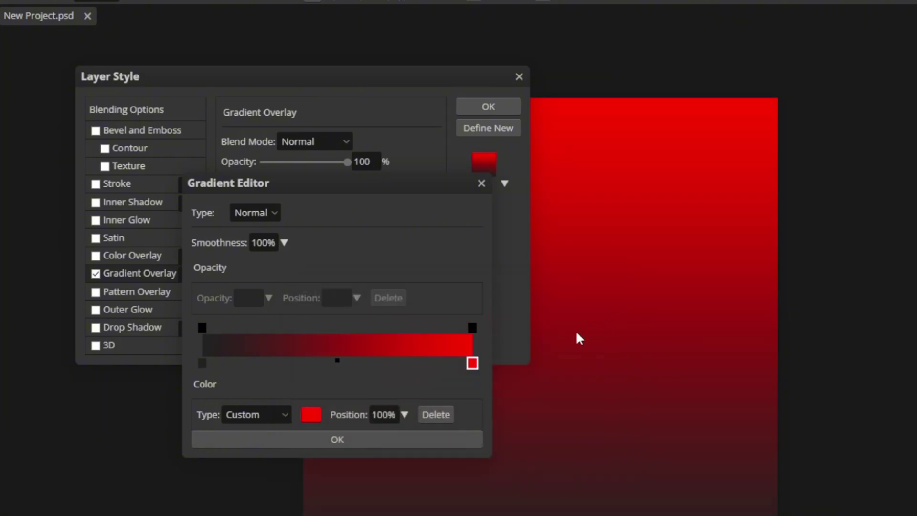
click(391, 438)
drag(356, 85, 270, 16)
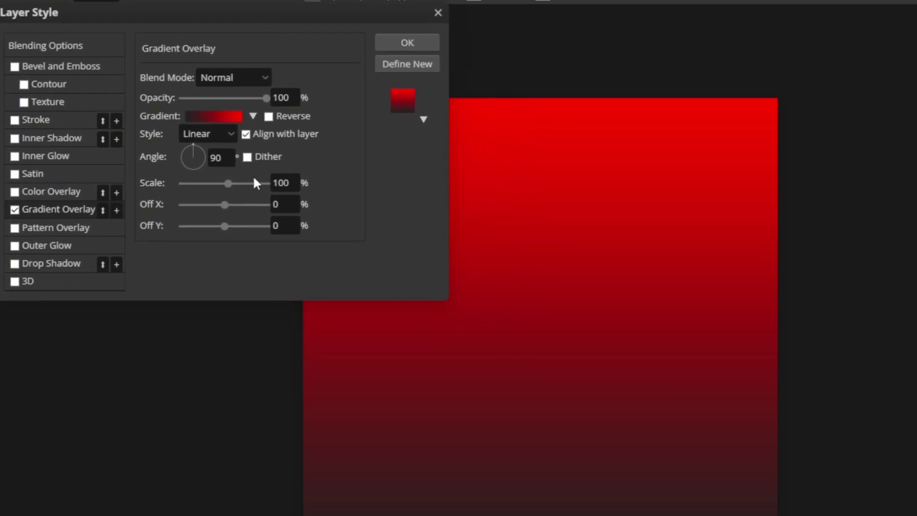
drag(237, 193, 230, 191)
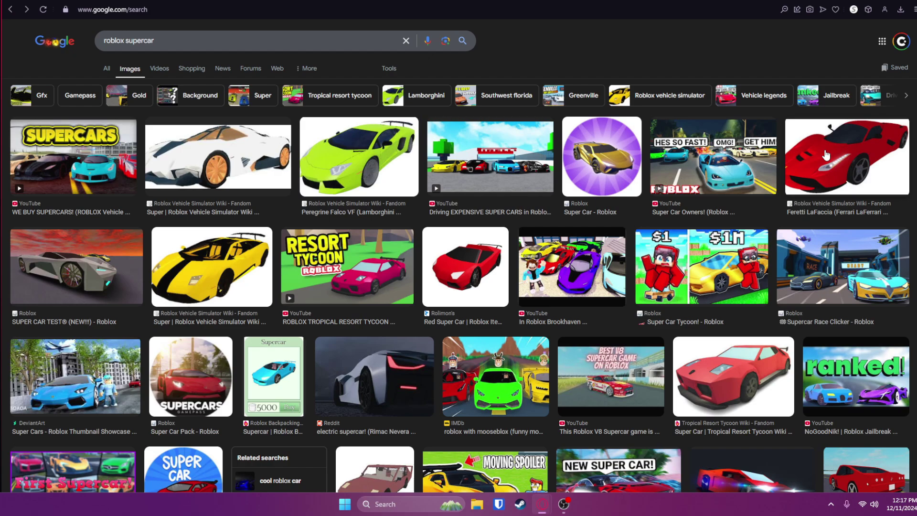
Preview the red Ferrari LaFerrari result in Google Images and copy the image
click(552, 234)
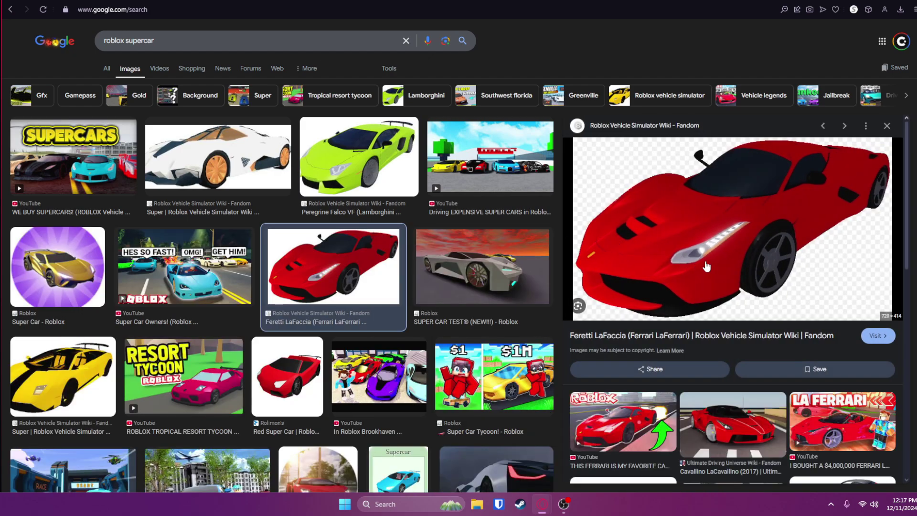
right_click(697, 217)
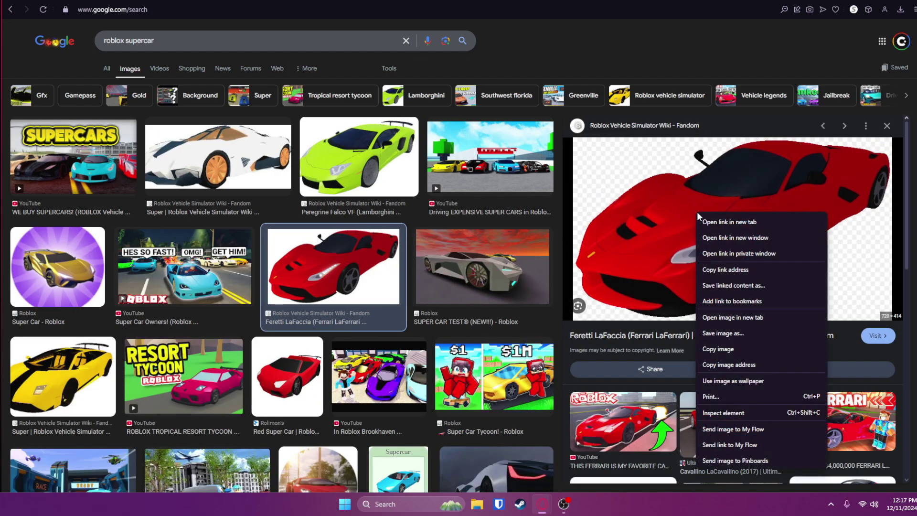
click(745, 348)
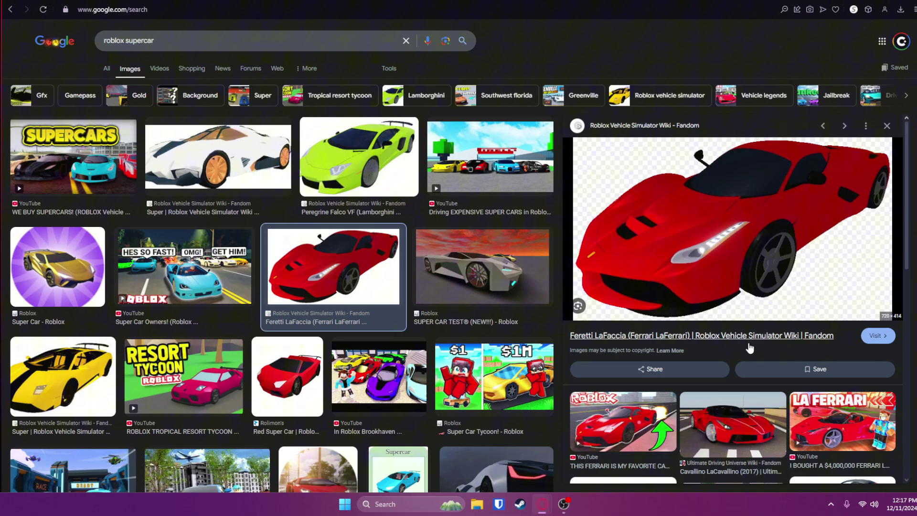
Paste the copied Ferrari into the Photopea project as a new layer
key(ctrl+Tab)
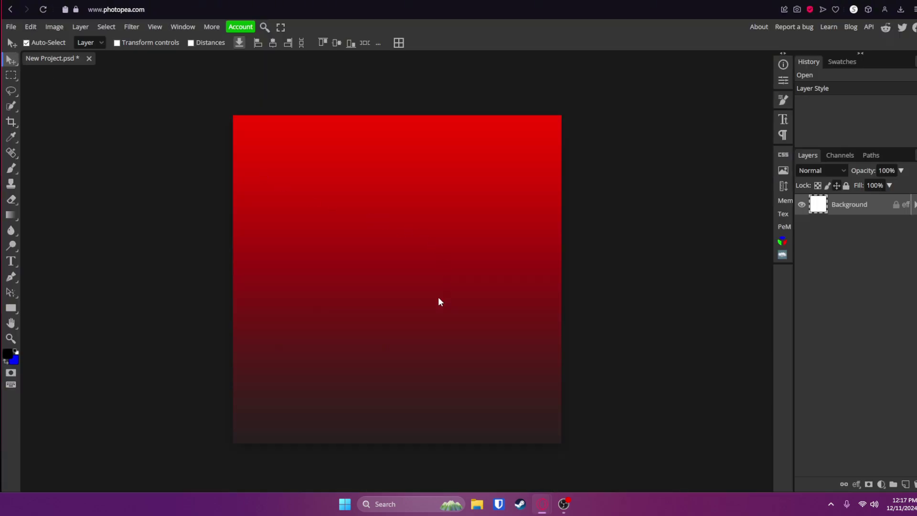
key(ctrl+v)
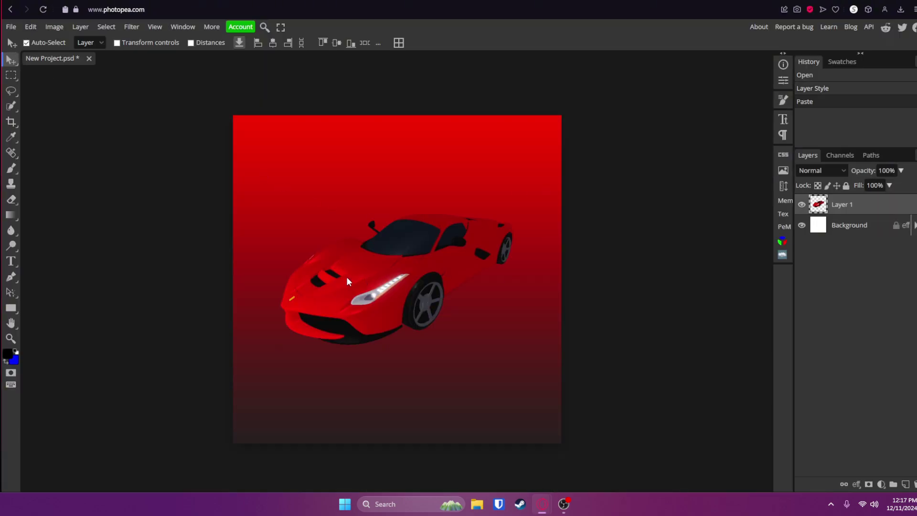
drag(347, 277, 356, 260)
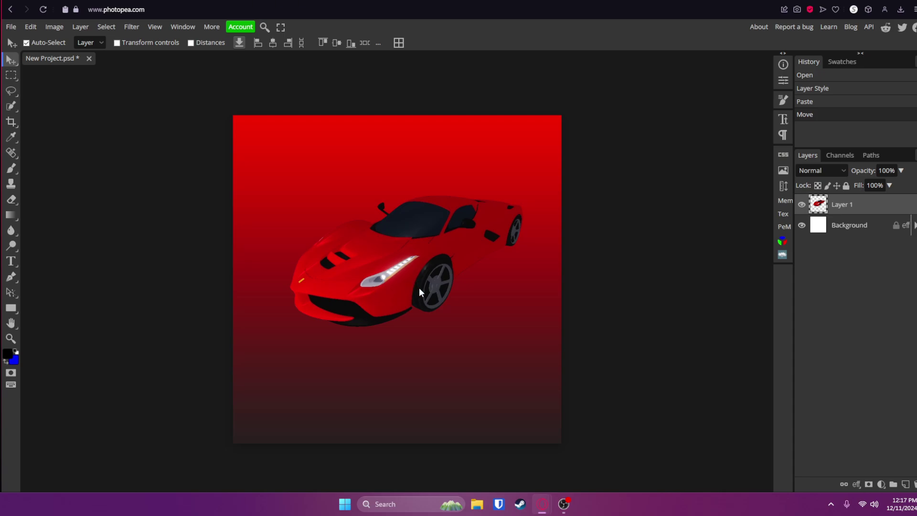
Enlarge the Ferrari to about 141.64% and place it low over the gradient
key(ctrl+alt+t)
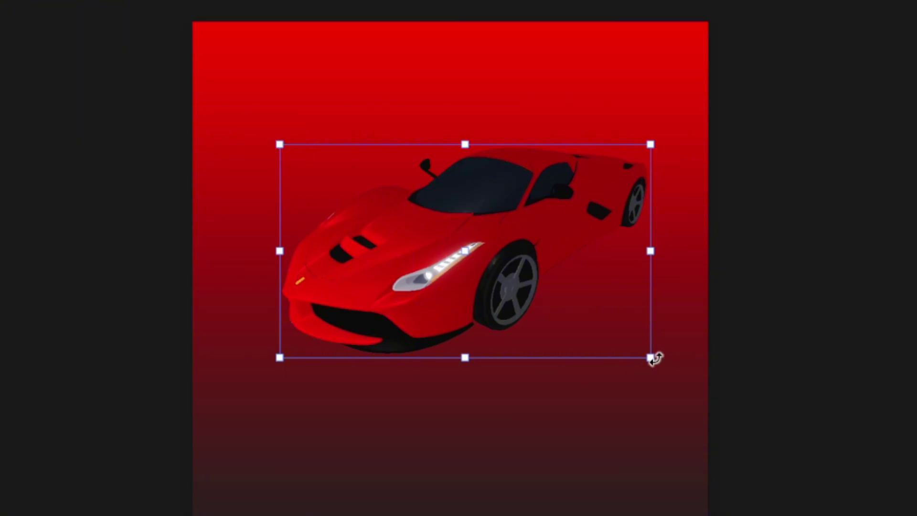
drag(651, 358, 810, 445)
drag(697, 371, 648, 414)
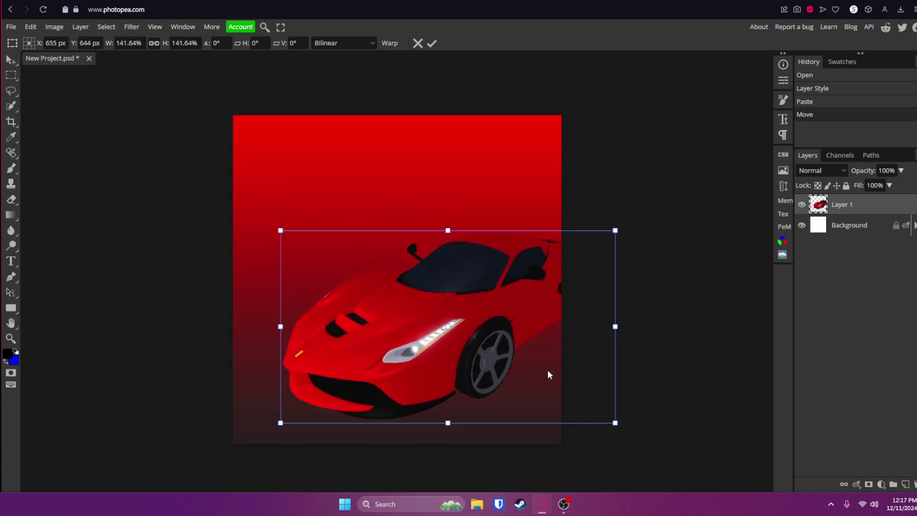
drag(523, 367, 514, 379)
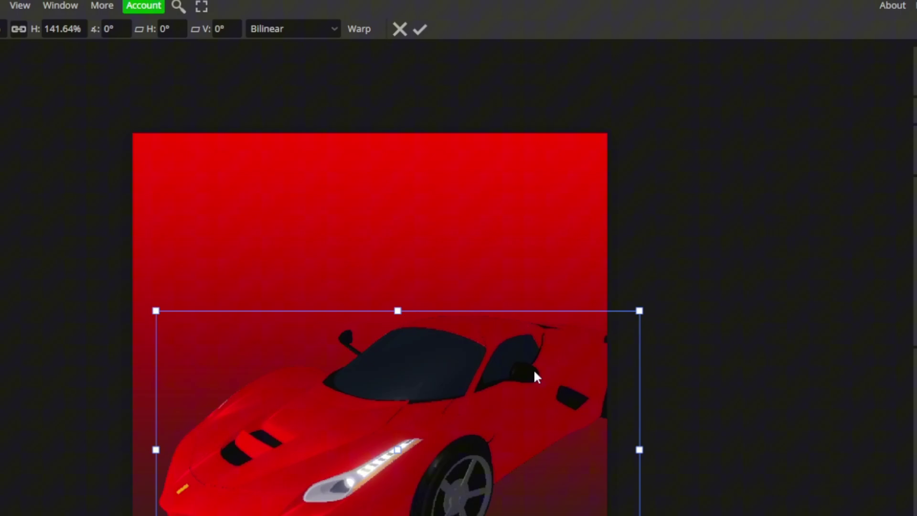
click(420, 30)
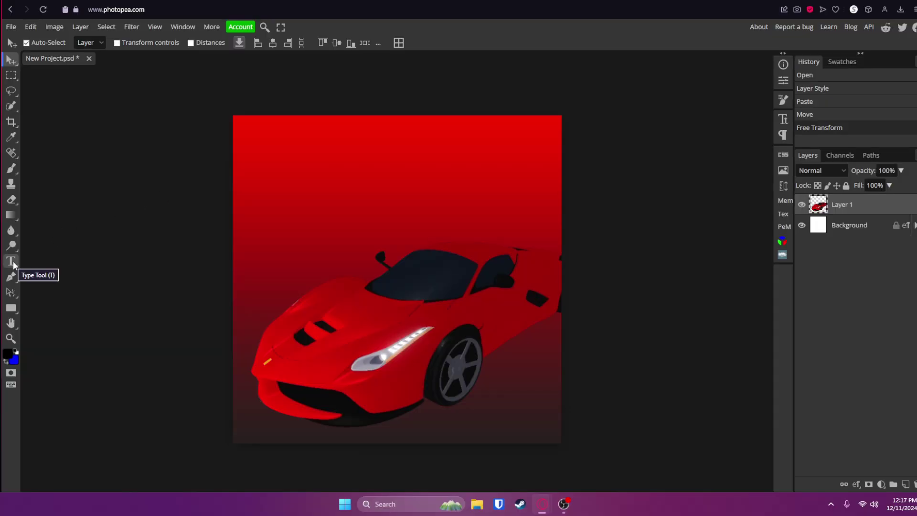
Add white 24 px 'STREET' text in the upper-left of the canvas
click(17, 263)
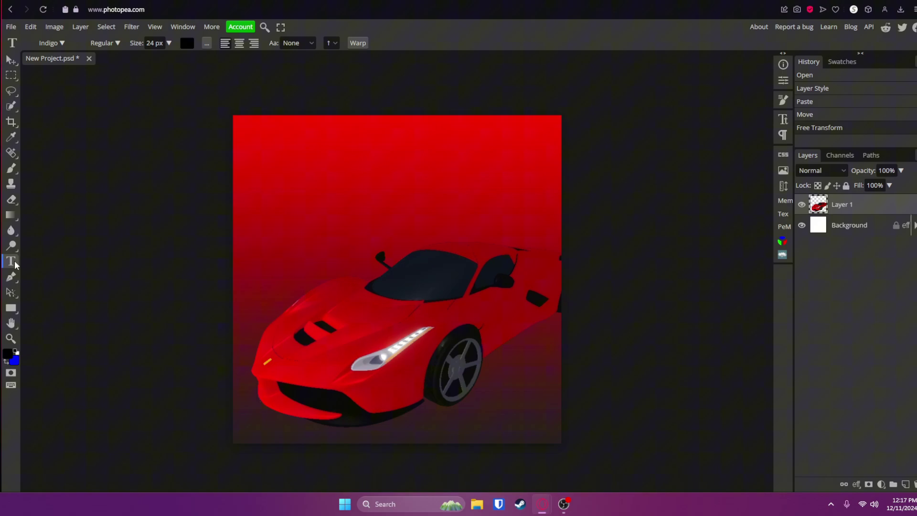
click(286, 159)
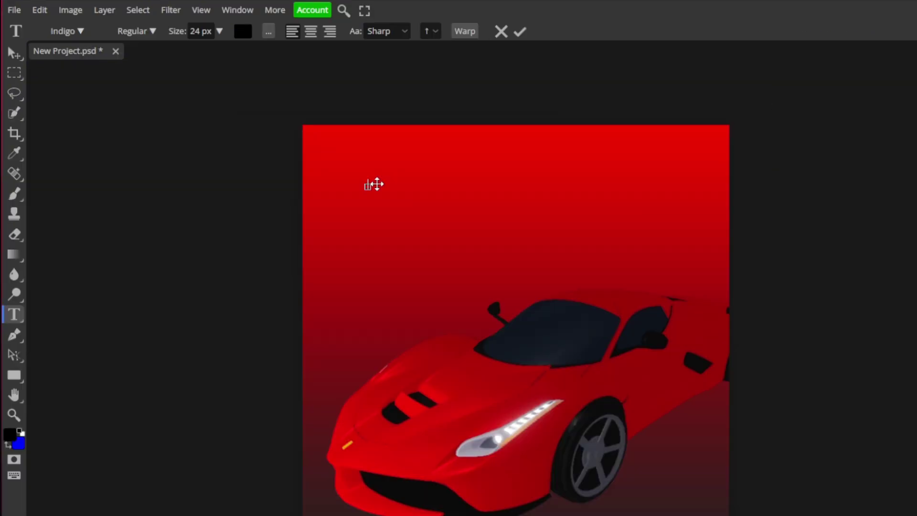
text(SPEED)
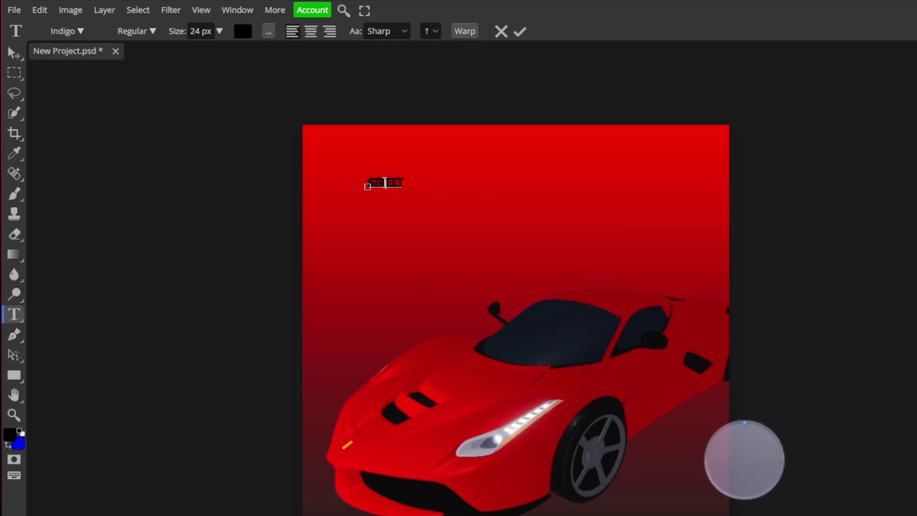
key(ctrl+a)
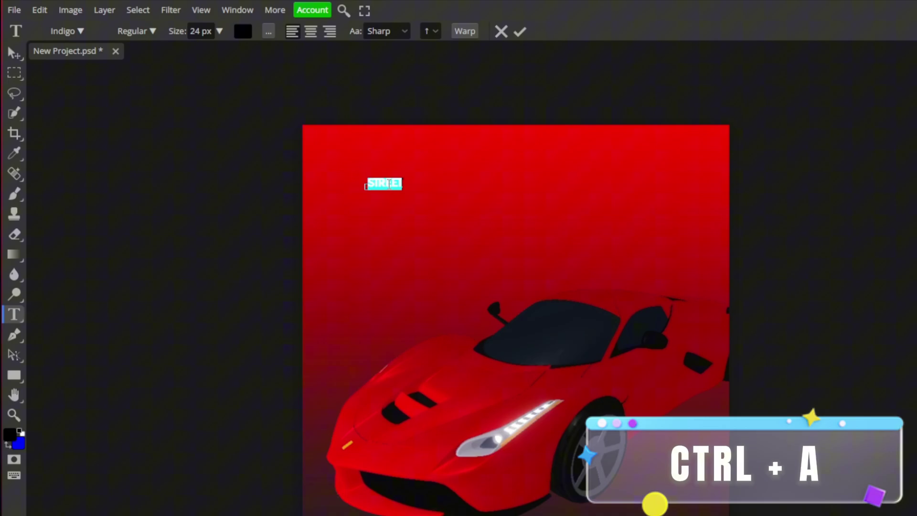
click(243, 33)
drag(200, 185, 65, 102)
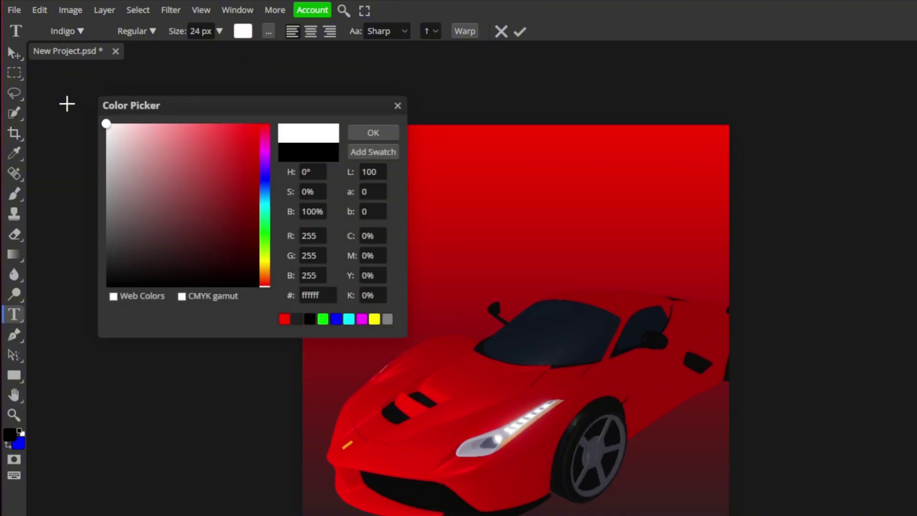
click(373, 132)
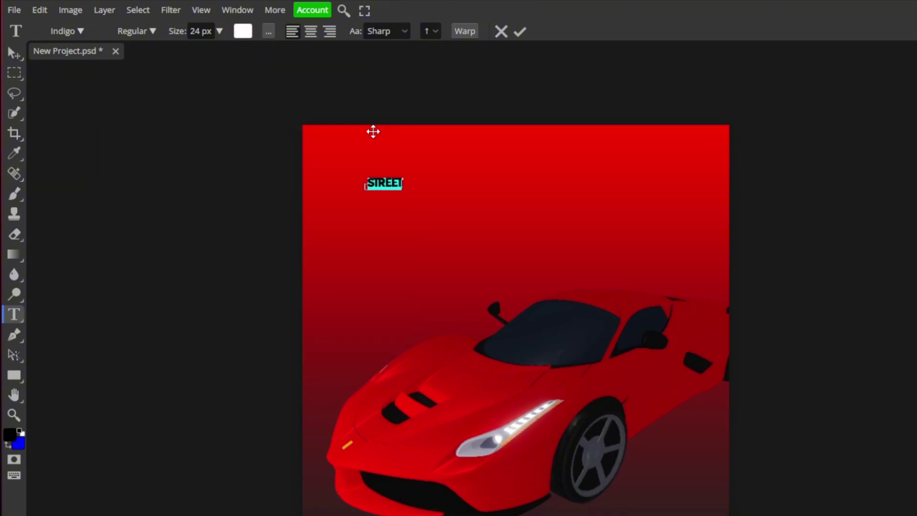
click(520, 33)
Scale the STREET text up to about 188 px and rotate it diagonally
key(ctrl+alt+t)
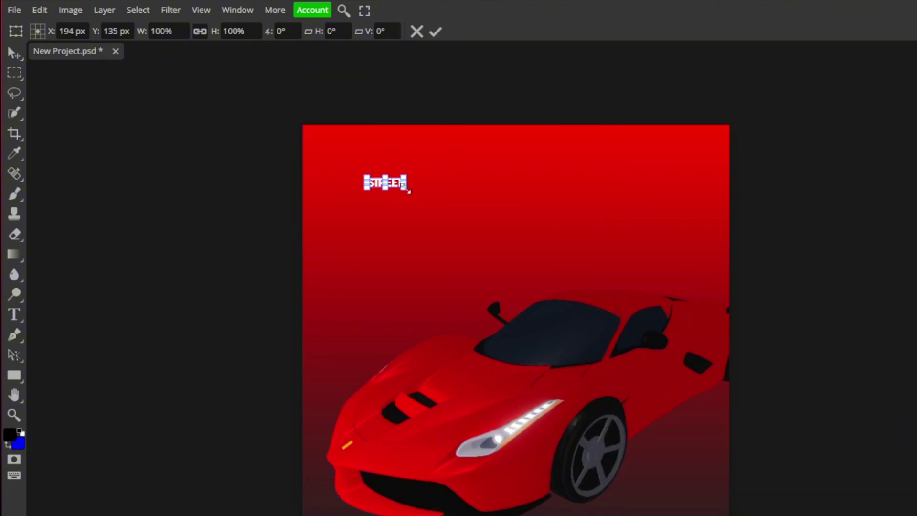
drag(406, 189, 598, 268)
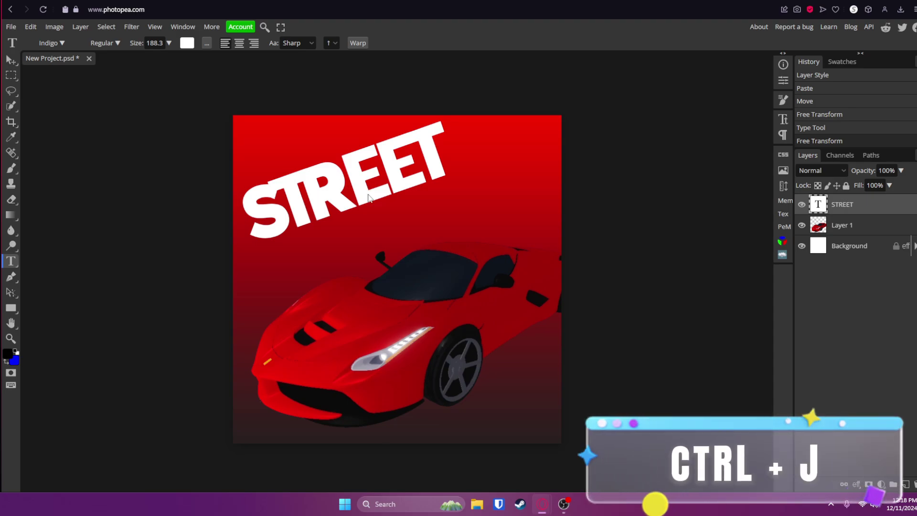
Duplicate the STREET text layer and move the copy down below it
key(ctrl+j)
key(ctrl+z)
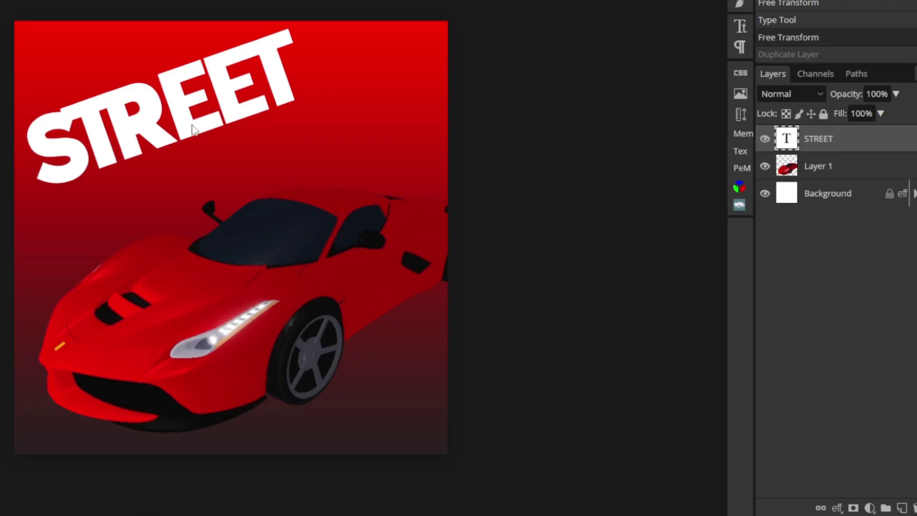
right_click(857, 144)
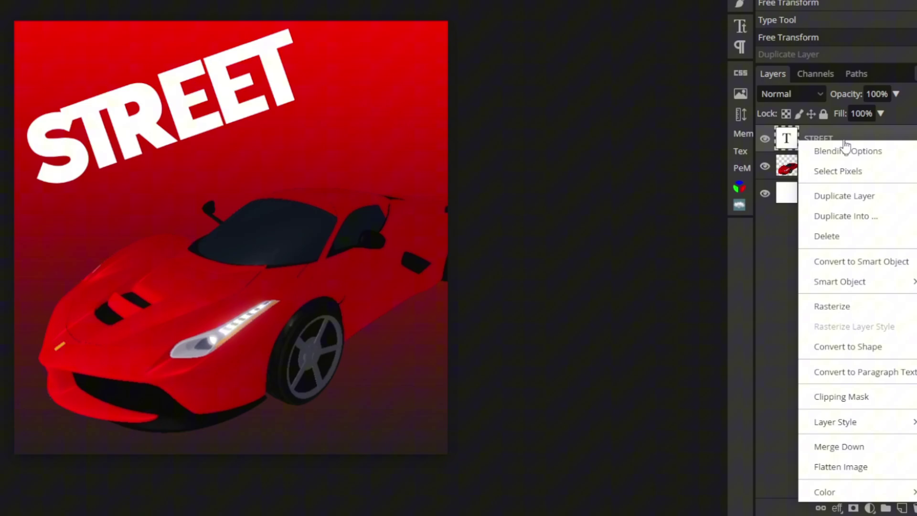
click(860, 202)
key(v)
drag(367, 181, 363, 242)
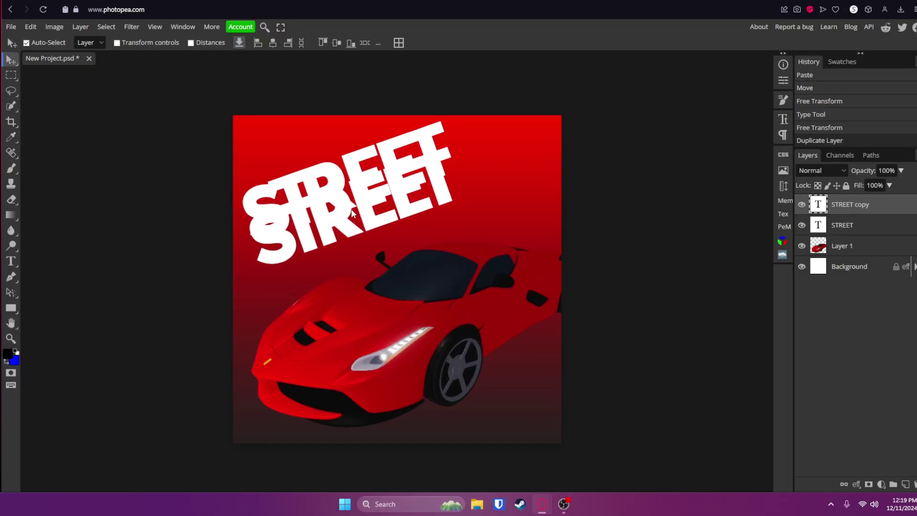
Change the copy's wording to 'RACER' and nudge it up under STREET
double_click(364, 242)
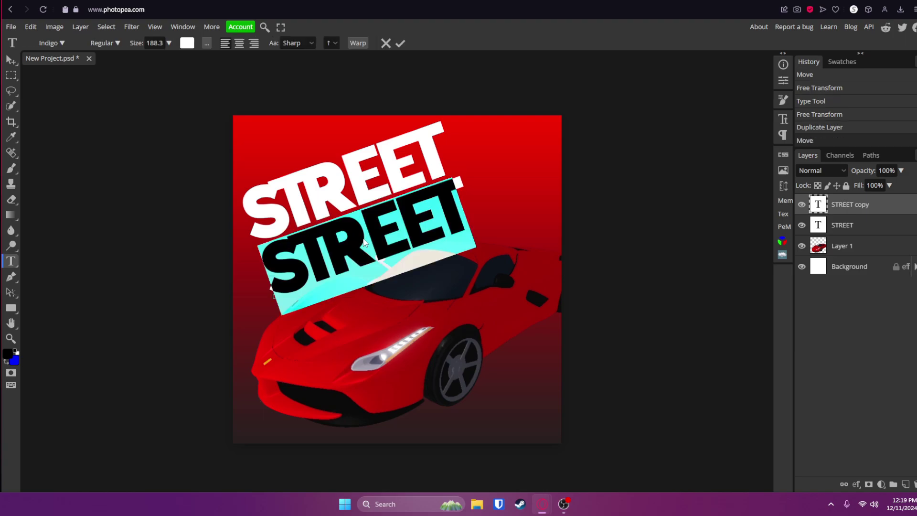
text(RACER)
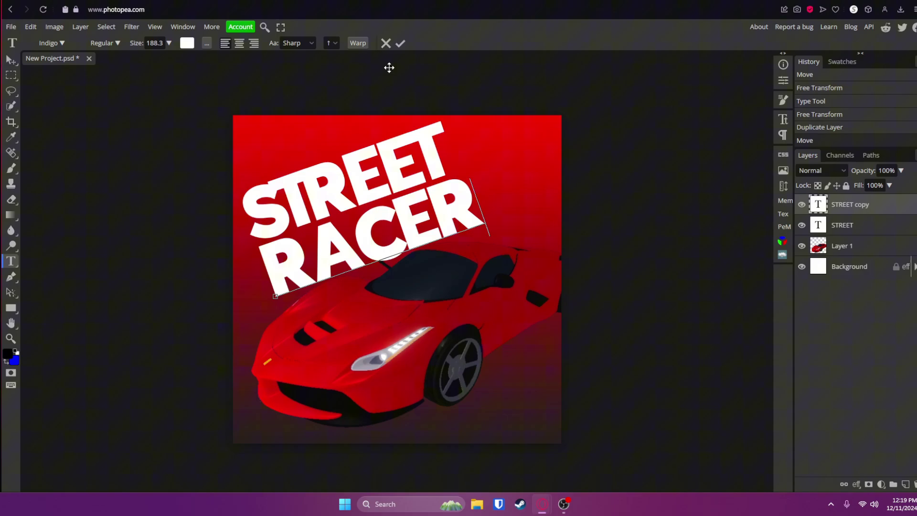
click(400, 44)
key(v)
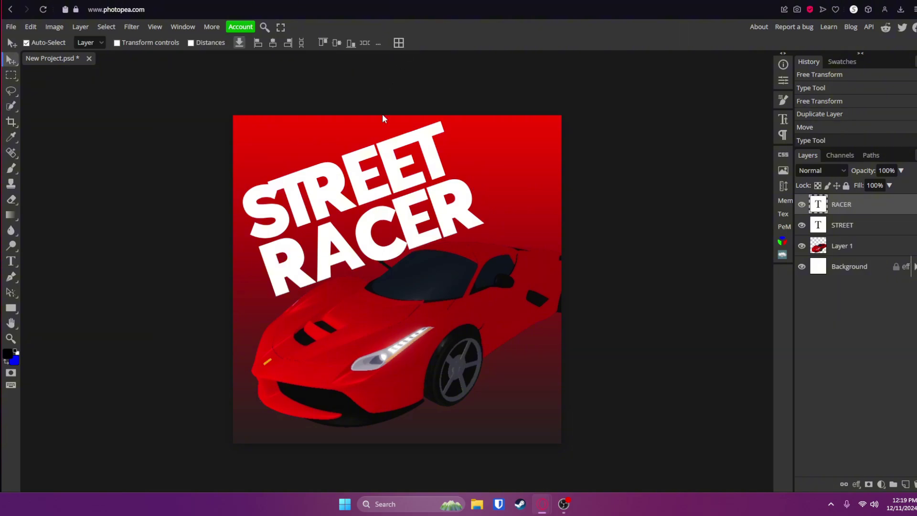
drag(401, 216, 398, 212)
key(shift+Up)
key(shift+Up)
key(shift+Up)
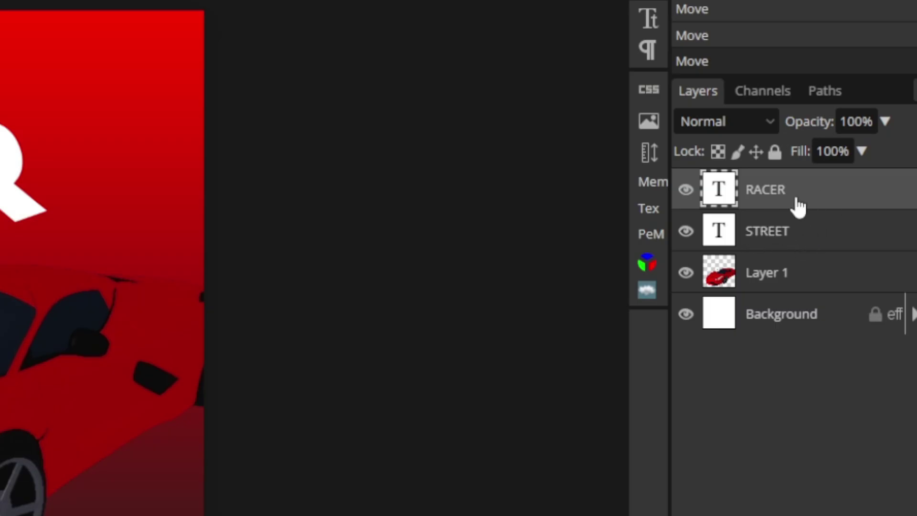
Convert the selected STREET and RACER text layers into one smart object
shift+click(834, 244)
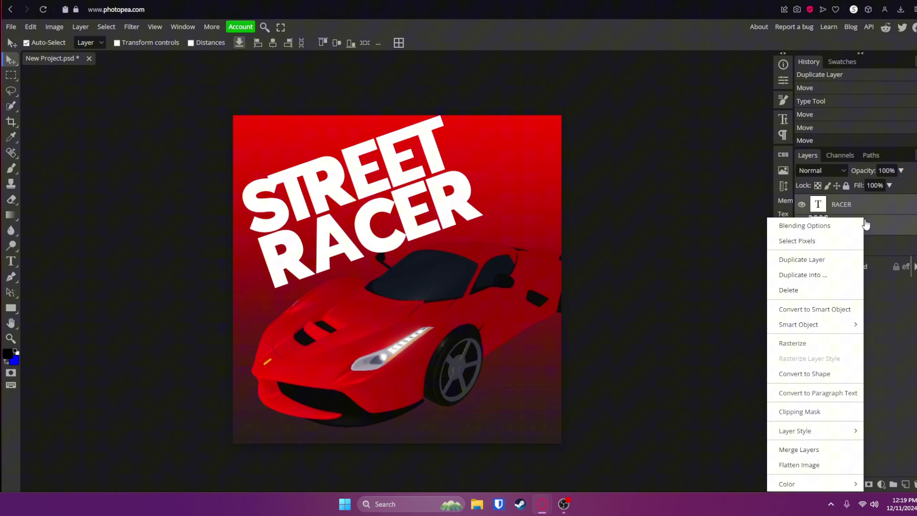
click(836, 312)
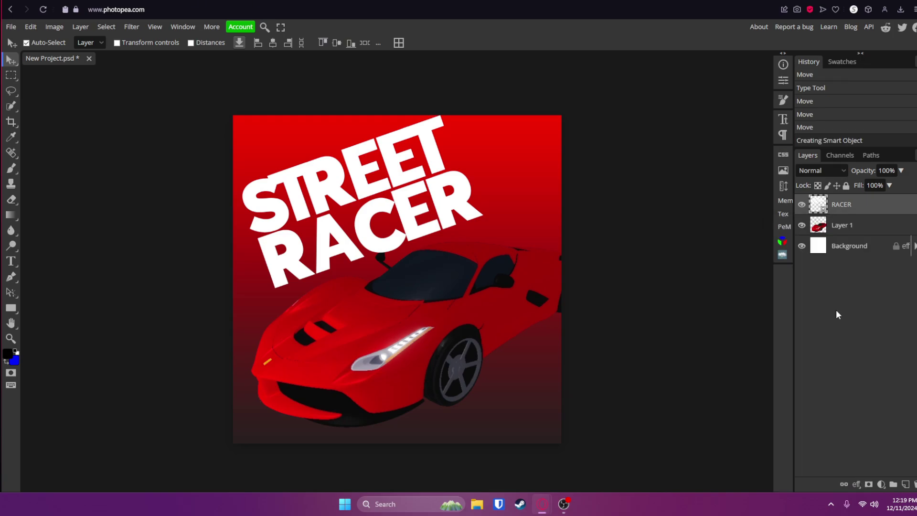
Give the title layer a 23 px black outside stroke
double_click(889, 206)
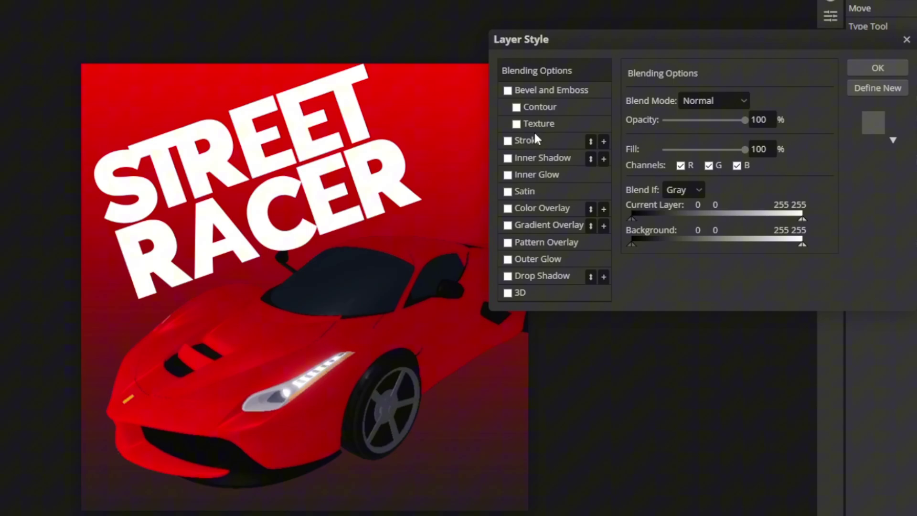
click(507, 141)
click(532, 142)
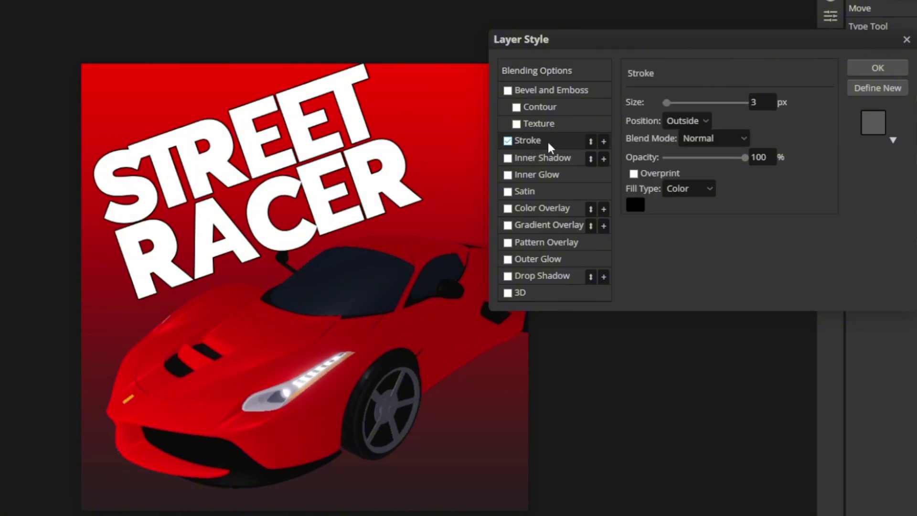
drag(666, 103, 675, 106)
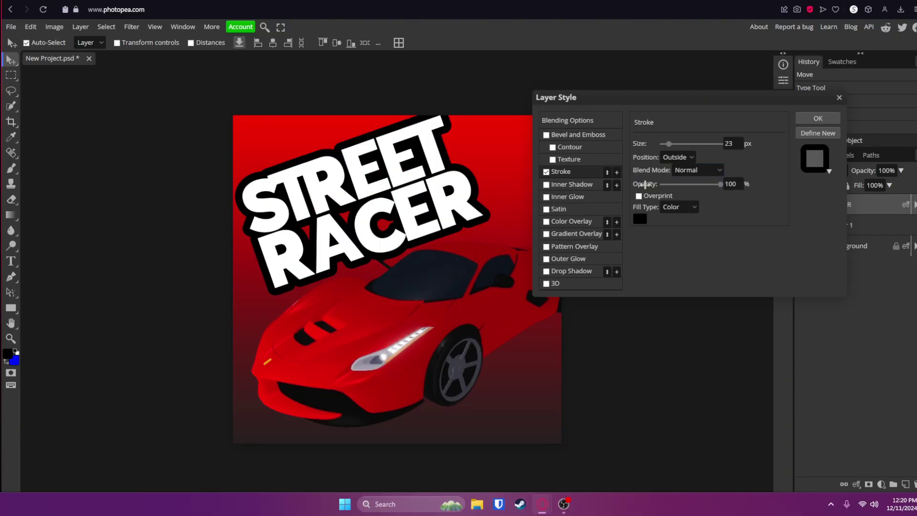
click(826, 118)
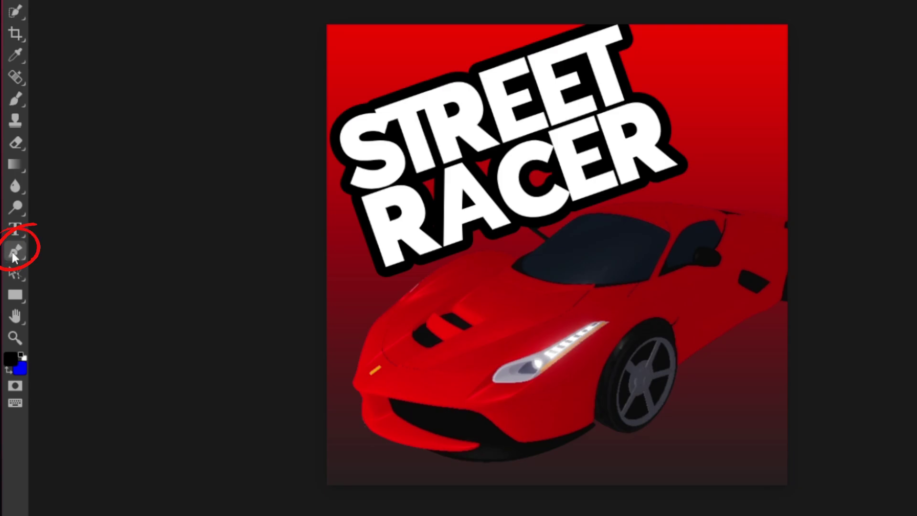
Draw a tilted bar path across RACER and fill it as a black Color Fill layer
click(16, 255)
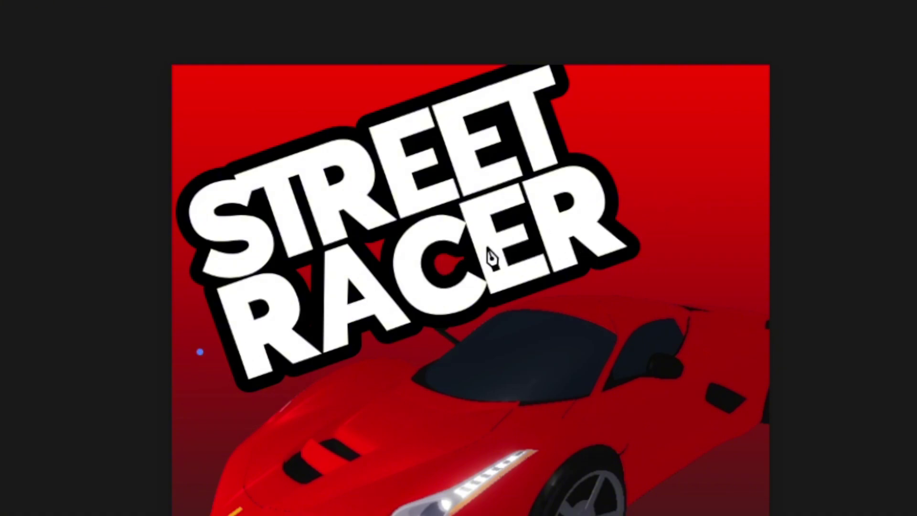
click(642, 195)
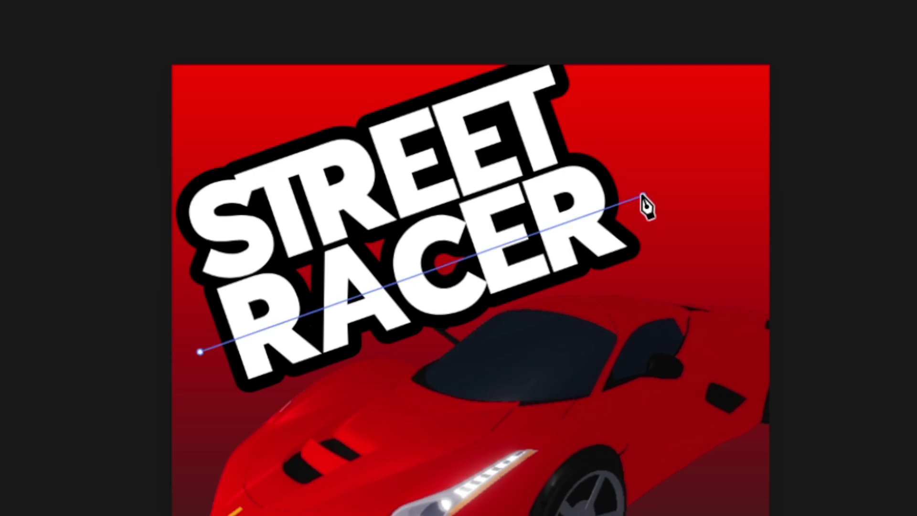
click(673, 275)
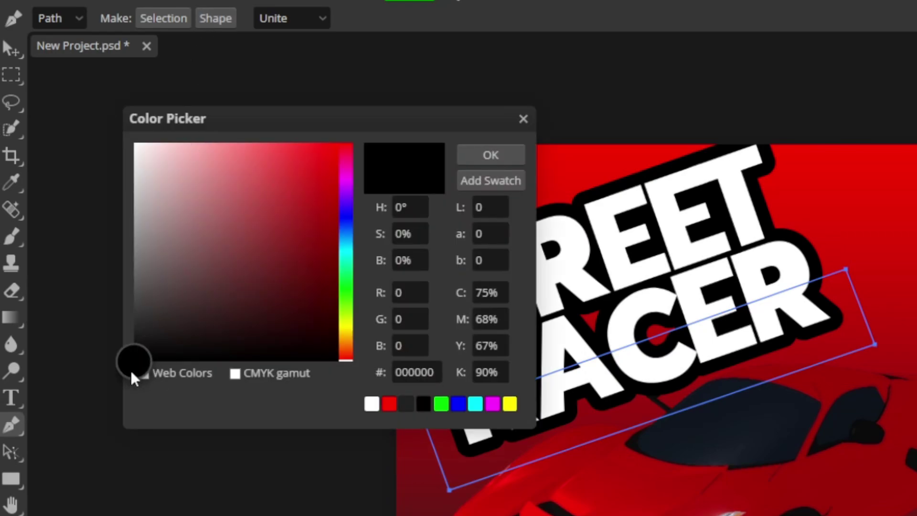
click(497, 157)
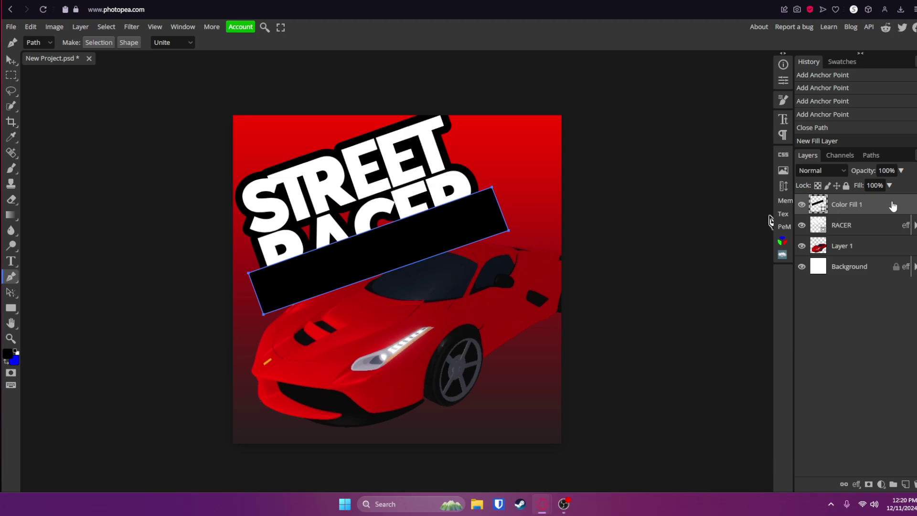
Clip the black Color Fill 1 layer to the RACER title and lower its opacity to 15%
right_click(892, 205)
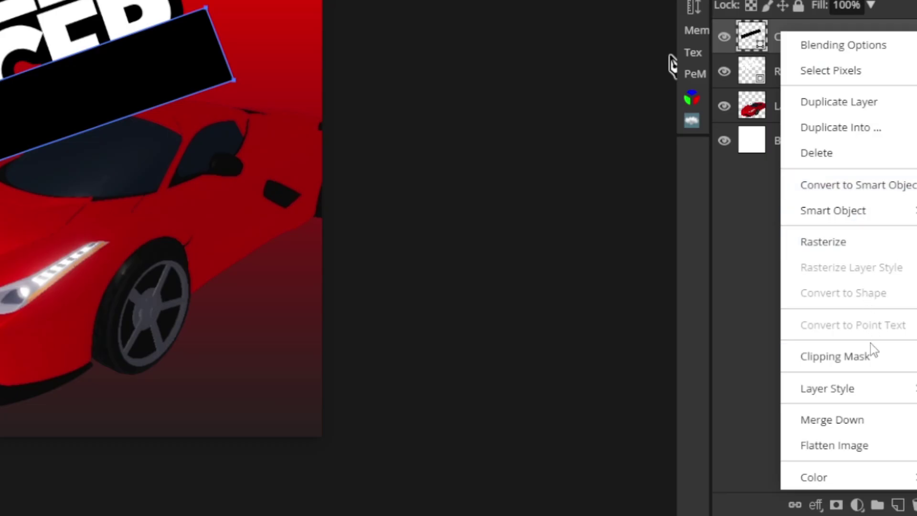
click(890, 397)
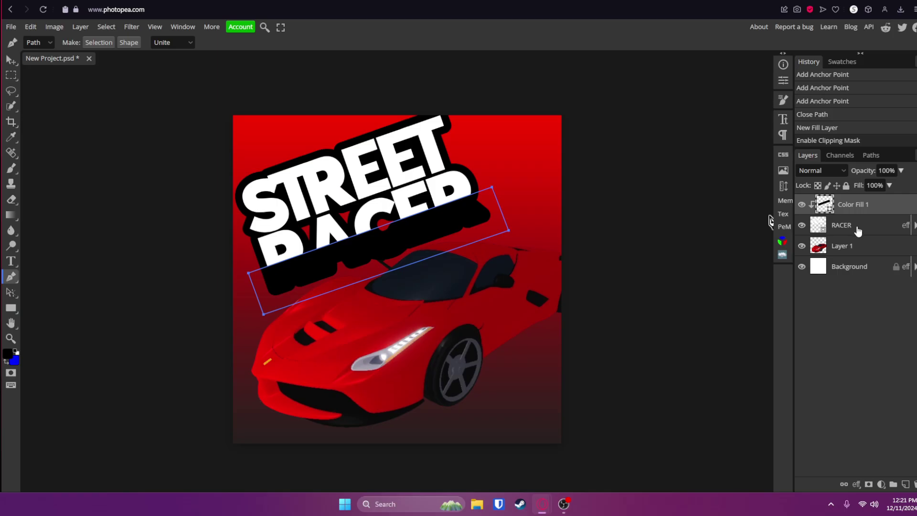
click(900, 171)
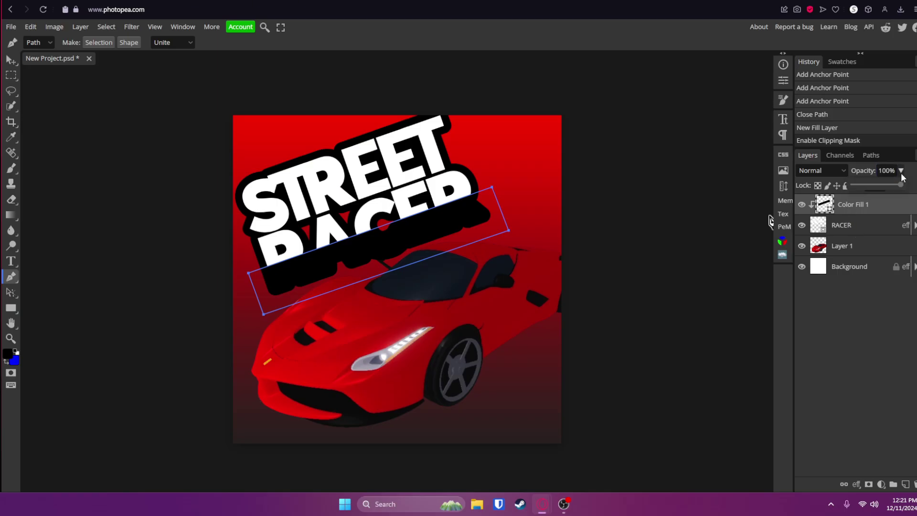
drag(901, 185, 860, 189)
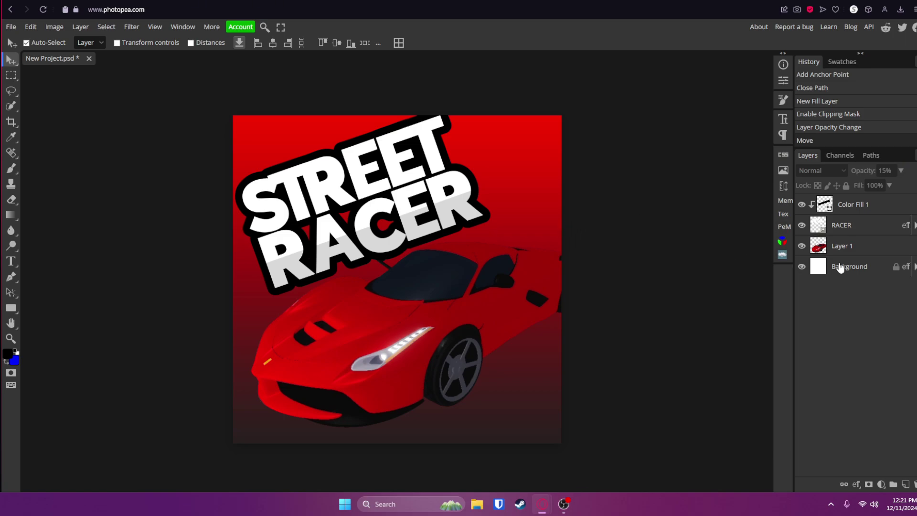
Enable an Outer Glow on the car layer (Layer 1) with a white glow colour
double_click(893, 252)
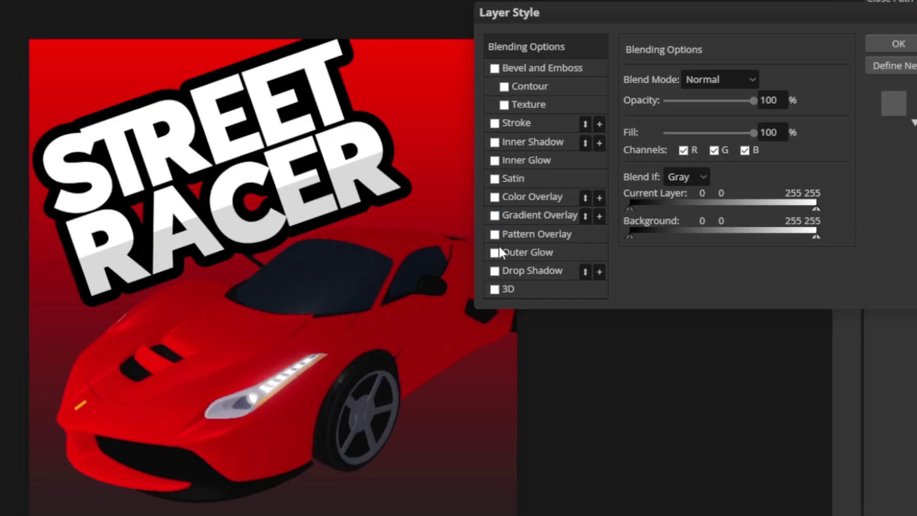
click(495, 252)
click(517, 254)
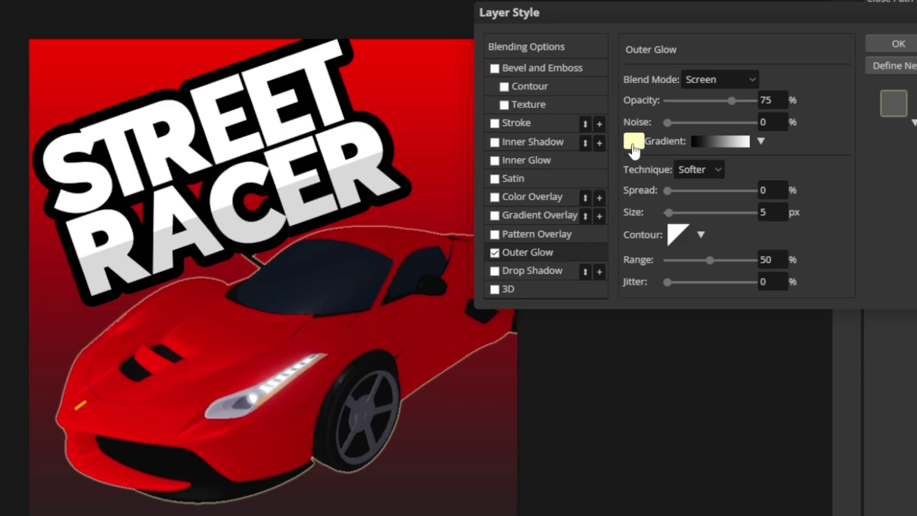
click(634, 141)
click(24, 199)
click(22, 144)
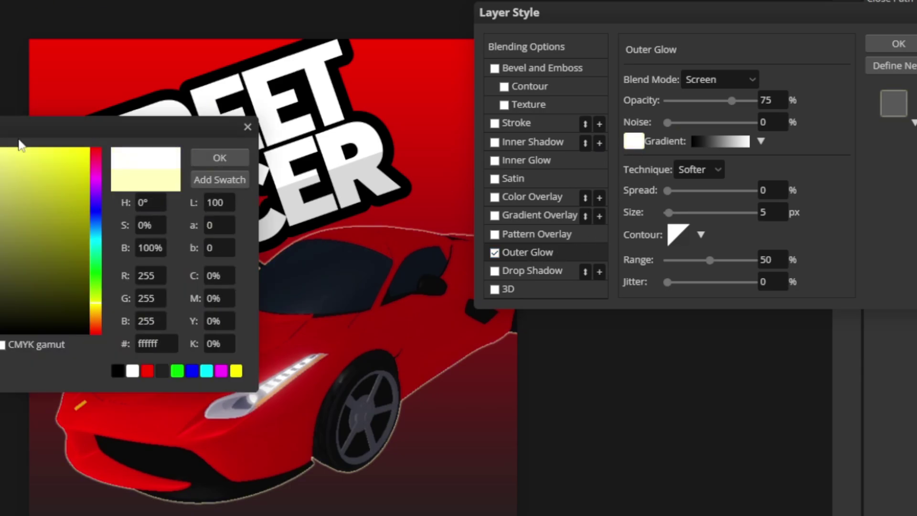
click(219, 158)
Set the glow to Overlay blend, 16% spread, 49 px size and 58% opacity, then apply
click(709, 77)
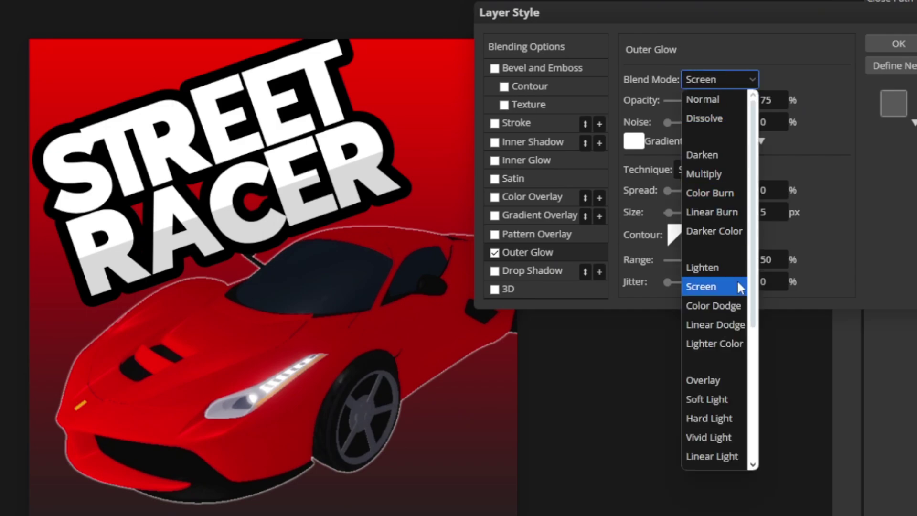
click(716, 380)
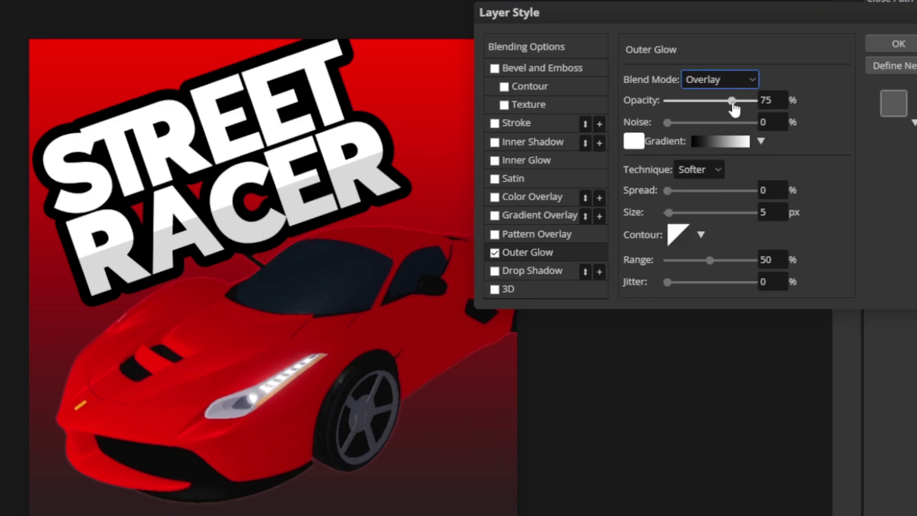
drag(732, 101, 754, 101)
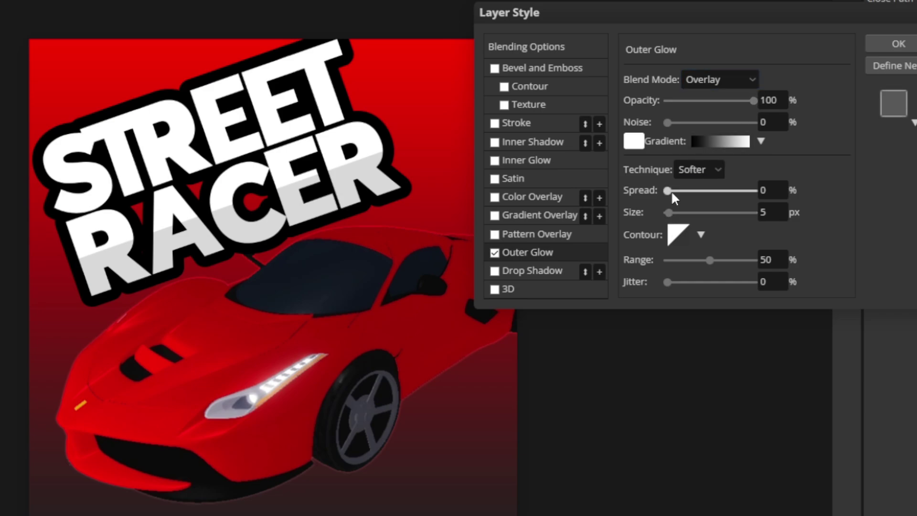
mouse_move(671, 190)
mouse_down()
mouse_move(688, 212)
mouse_move(673, 191)
mouse_move(682, 192)
mouse_up()
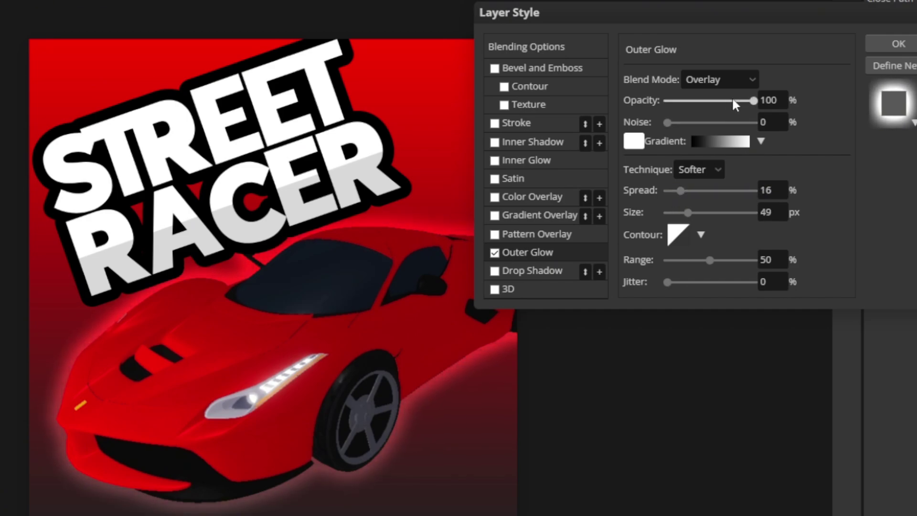
drag(731, 97, 718, 102)
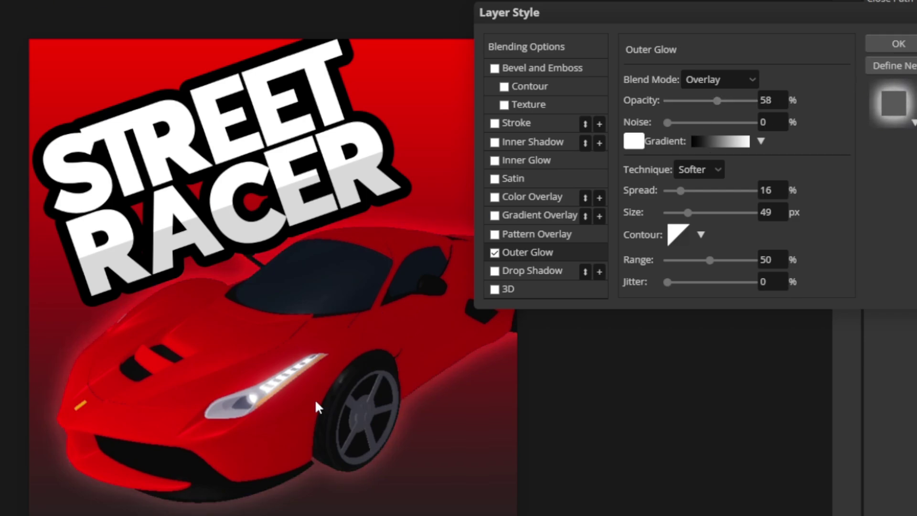
click(896, 46)
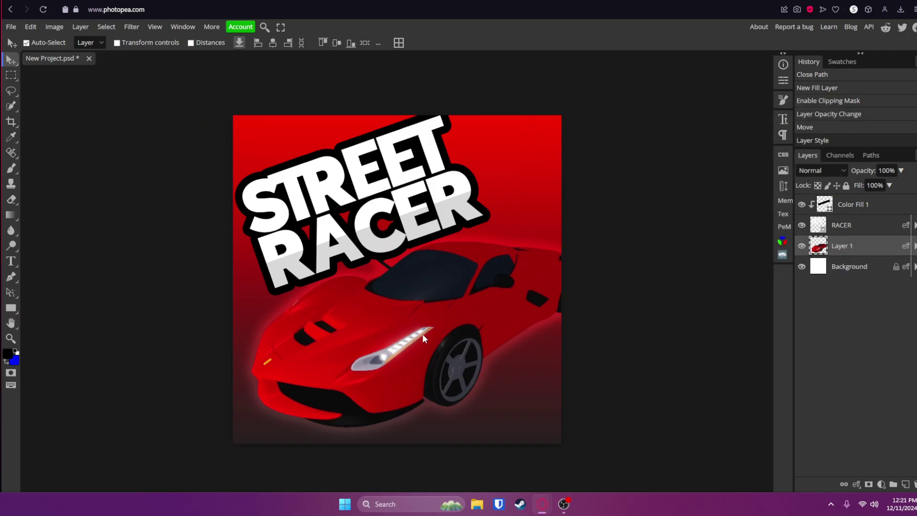
Add an empty Layer 2 above Color Fill 1 and set up a large, soft-edged brush
click(874, 206)
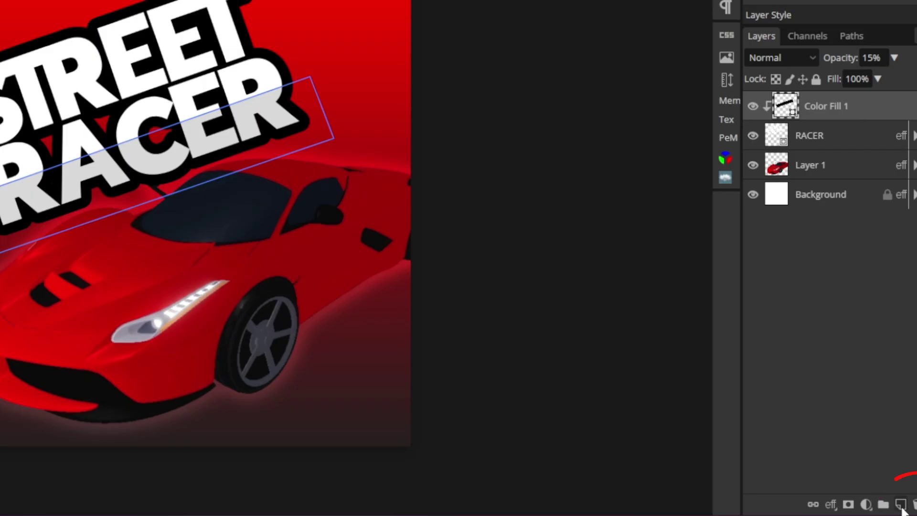
click(900, 505)
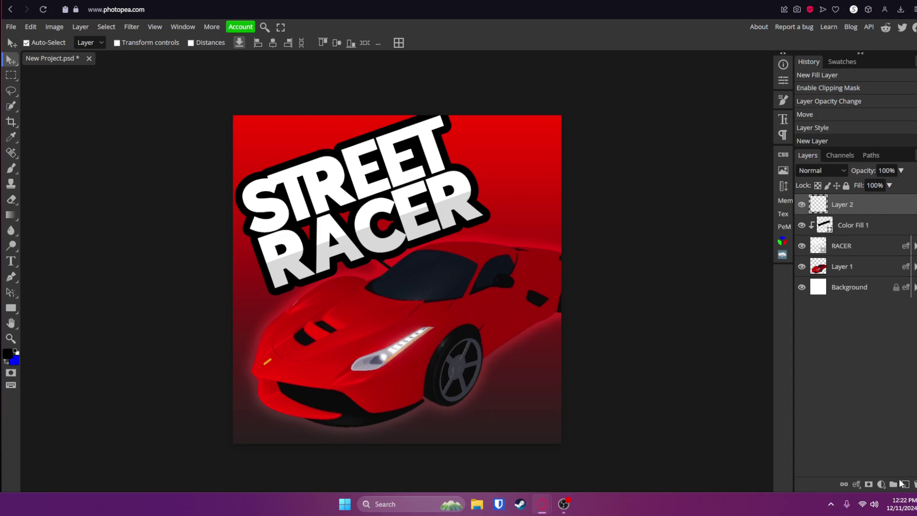
click(10, 171)
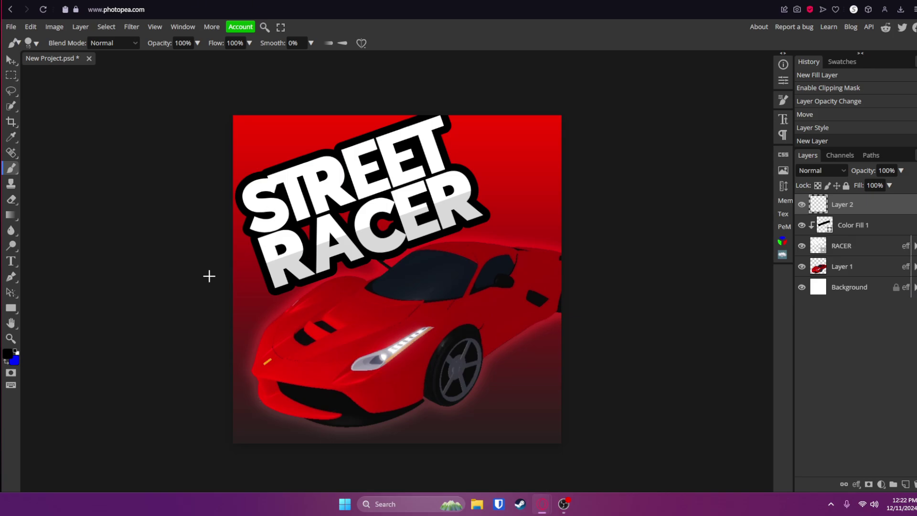
alt+right_click(208, 275)
mouse_move(208, 276)
mouse_down()
mouse_move(411, 231)
mouse_move(210, 231)
mouse_move(402, 231)
mouse_move(213, 231)
mouse_move(291, 233)
mouse_up()
mouse_move(330, 294)
mouse_down()
mouse_move(215, 310)
mouse_move(343, 329)
mouse_move(324, 100)
mouse_move(368, 88)
mouse_move(355, 114)
mouse_move(349, 76)
mouse_move(274, 92)
mouse_up()
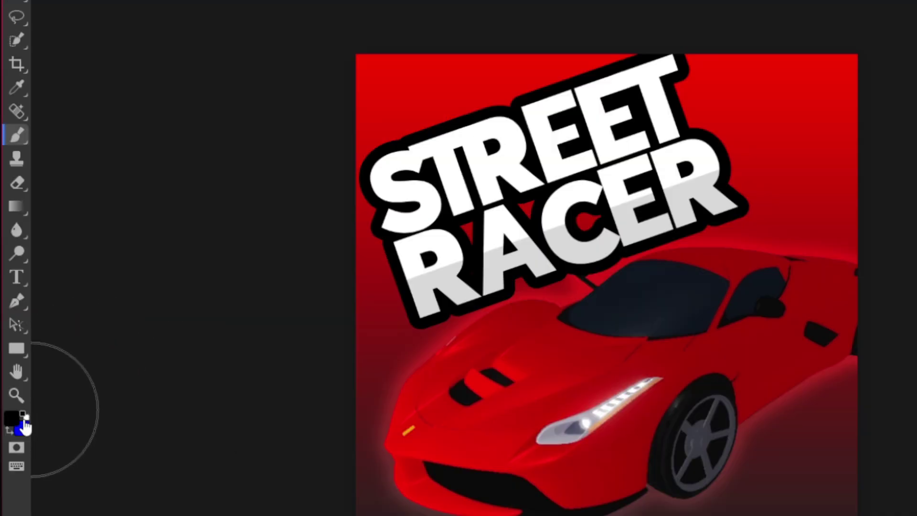
Paint soft bright blue (001eff) glows in the top-left and bottom-right corners of Layer 2
click(15, 420)
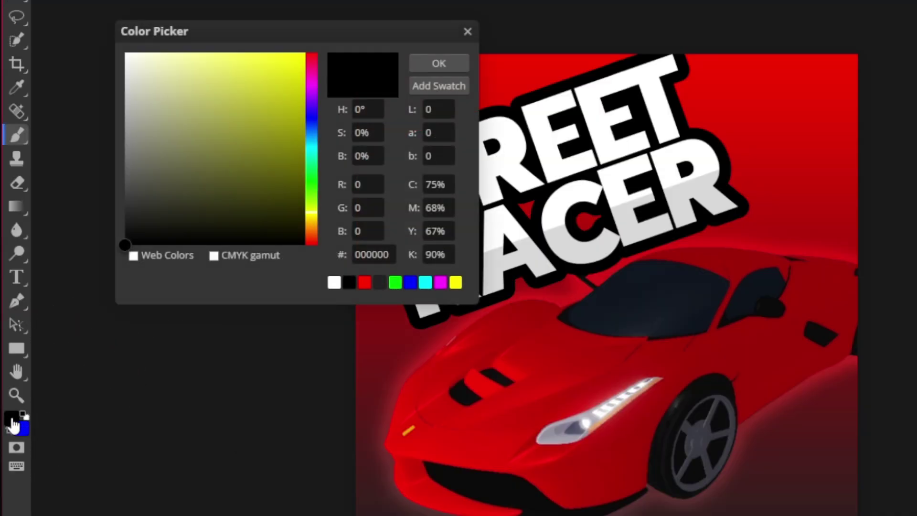
click(311, 120)
click(305, 52)
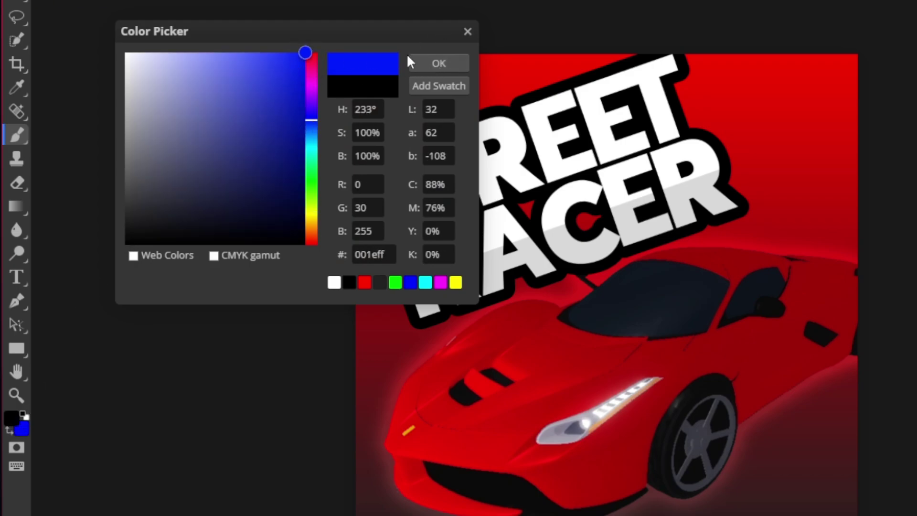
click(432, 58)
click(241, 183)
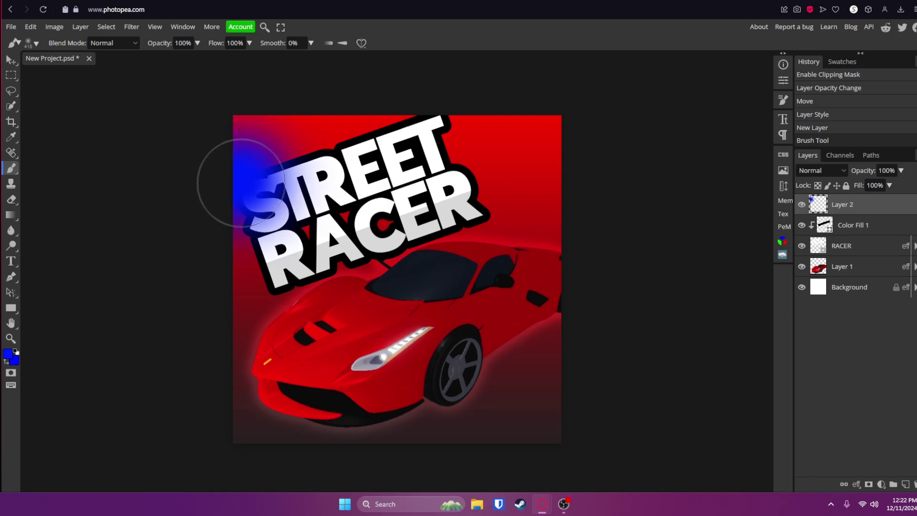
key(ctrl+z)
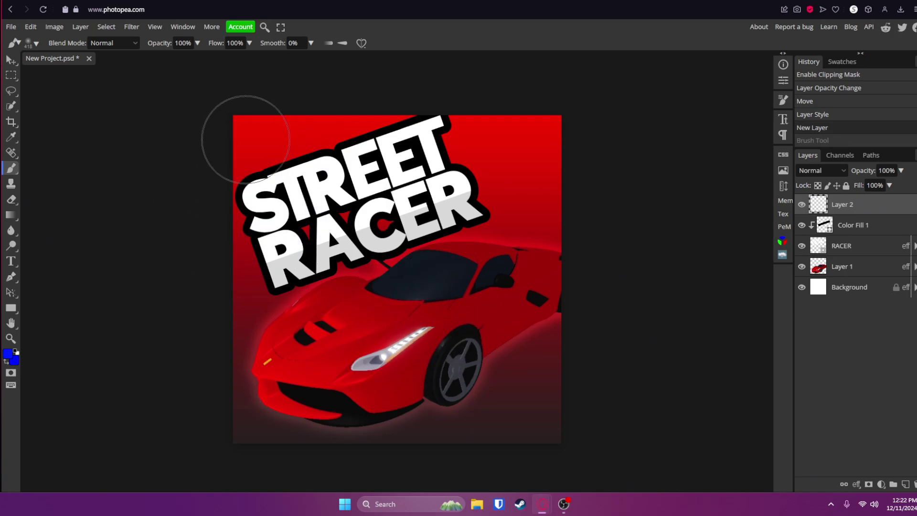
drag(287, 99, 249, 143)
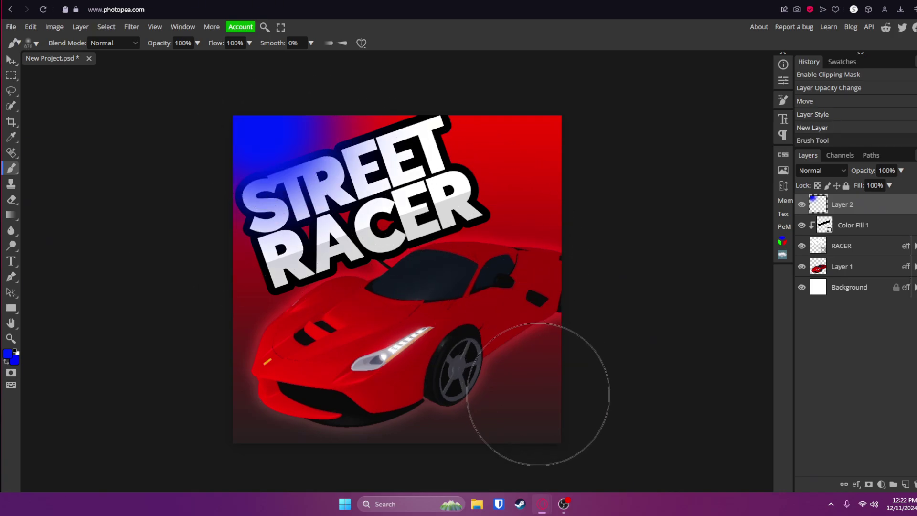
mouse_move(538, 394)
mouse_down()
mouse_move(549, 409)
mouse_move(665, 194)
mouse_up()
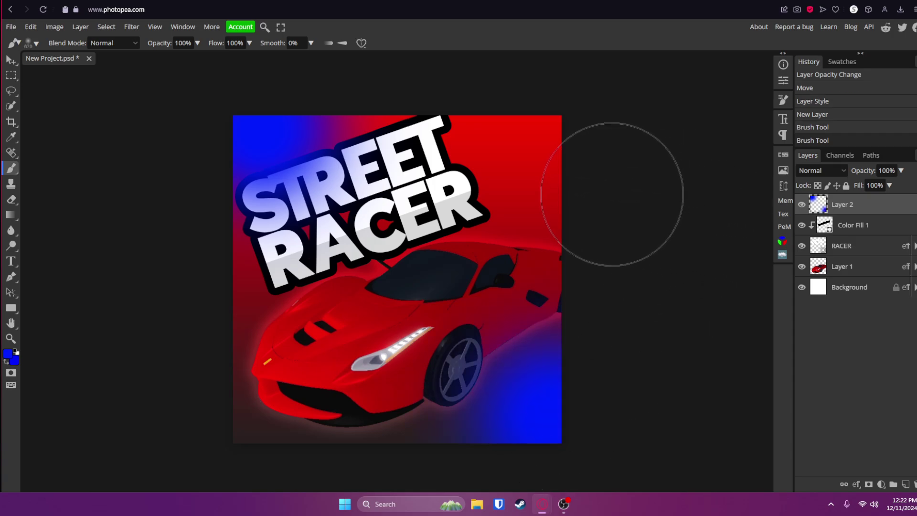
Switch the paint colour to red and brush a red tint across the top of STREET
click(6, 355)
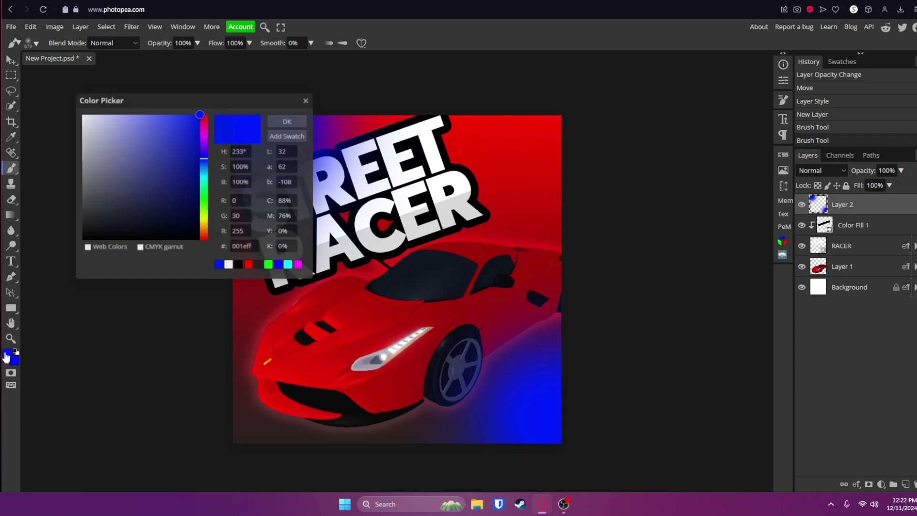
click(204, 117)
click(275, 122)
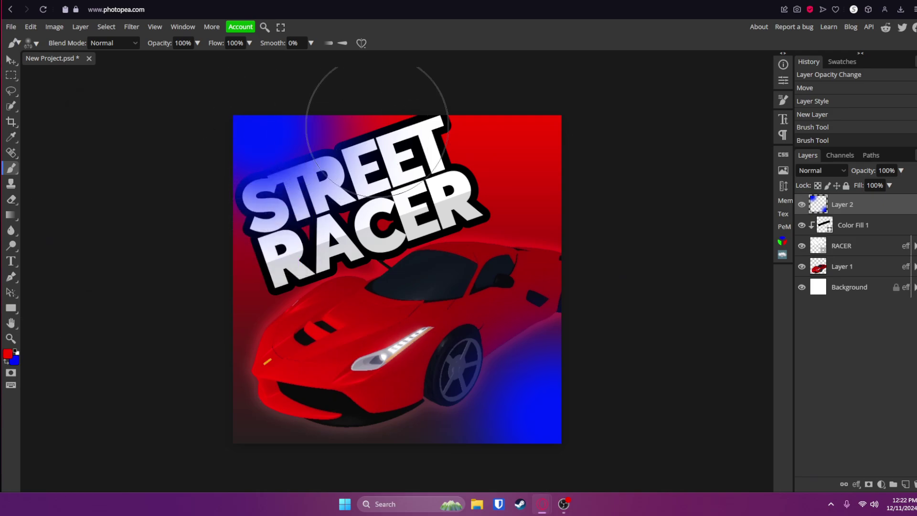
mouse_move(377, 131)
mouse_down()
mouse_move(435, 106)
mouse_move(416, 104)
mouse_move(579, 166)
mouse_up()
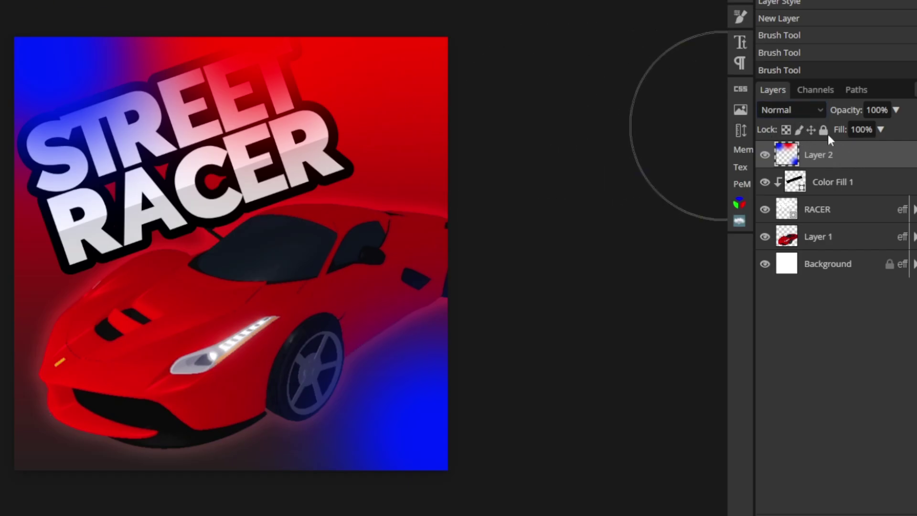
Set Layer 2's blend mode to Screen after trying Overlay and Color Dodge
click(798, 108)
click(779, 376)
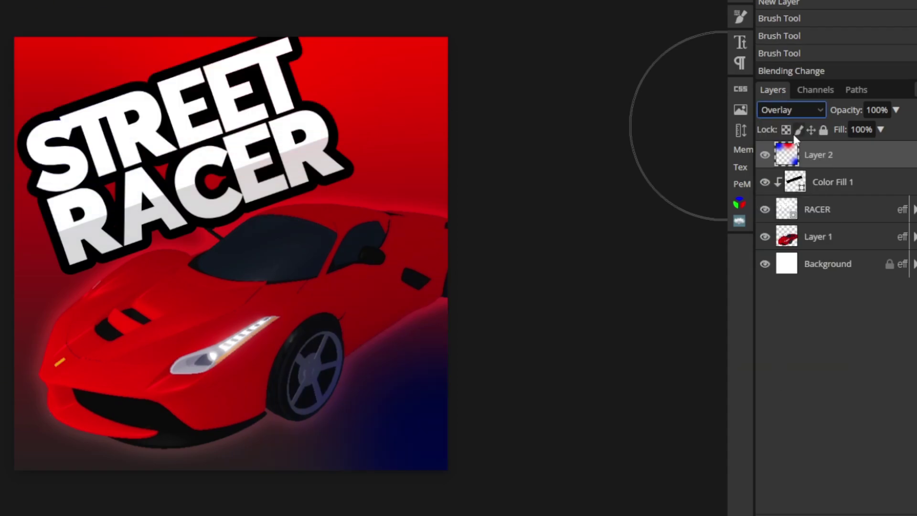
click(798, 110)
click(788, 309)
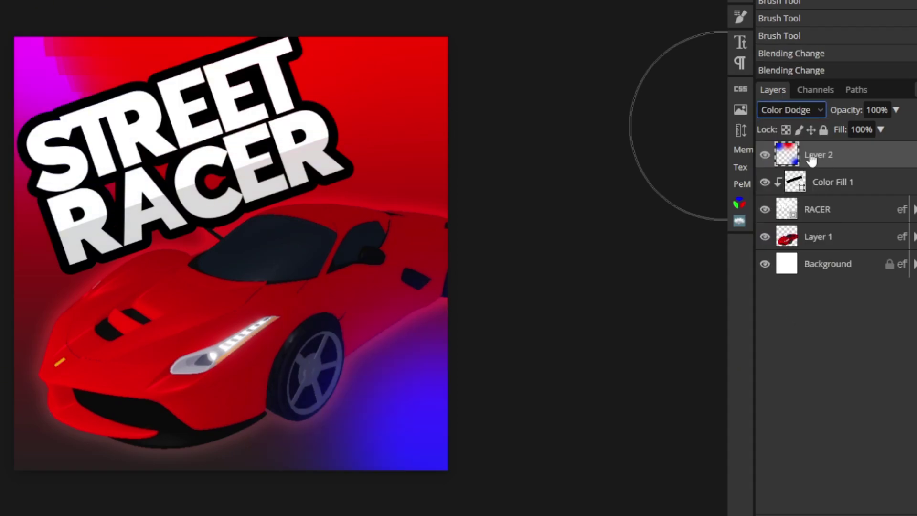
click(798, 110)
click(792, 294)
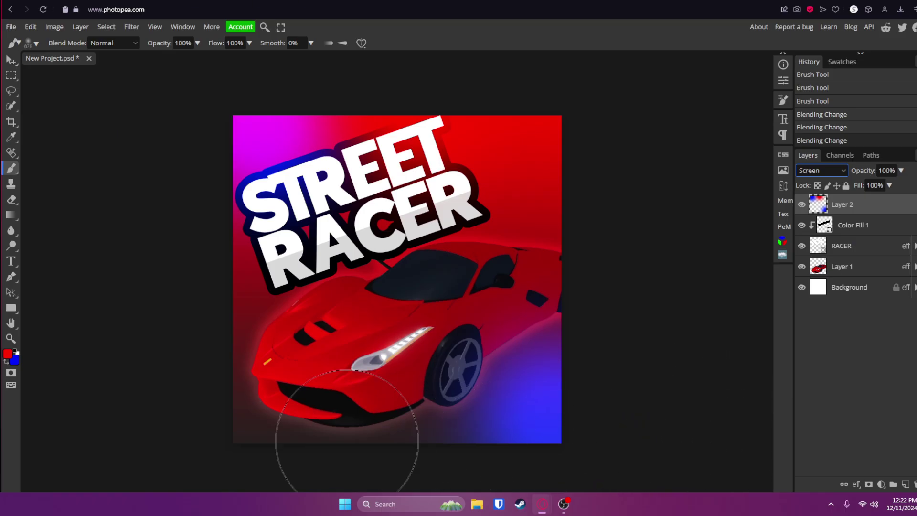
Try extra blue glow dabs at the top right, car front and title, then undo them all
click(347, 441)
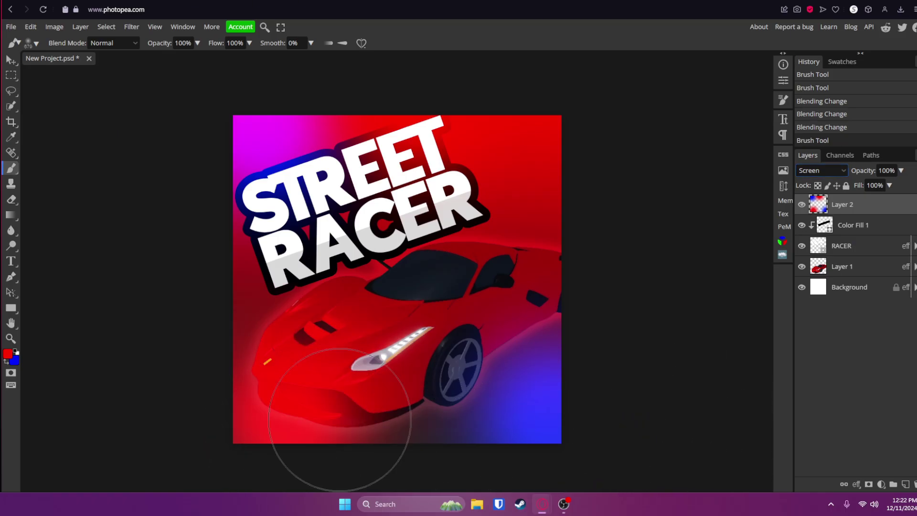
key(ctrl+z)
key(x)
click(532, 177)
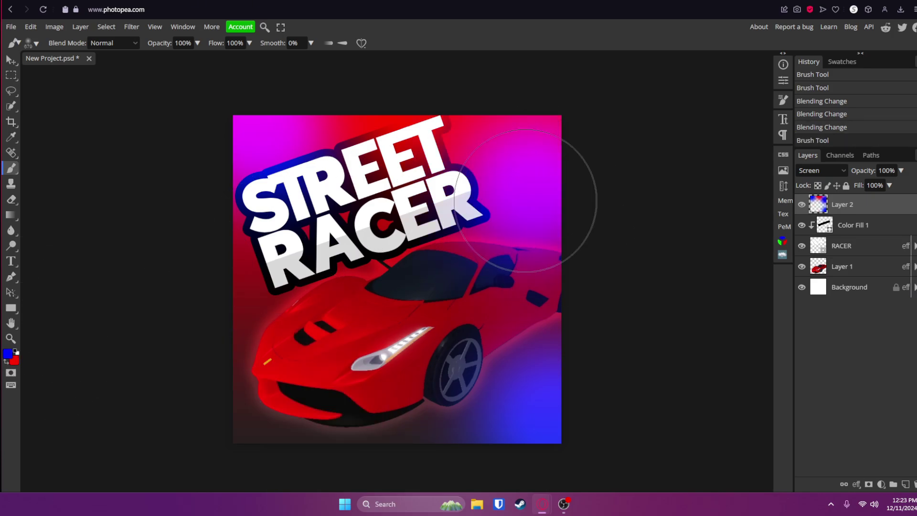
click(296, 406)
key(ctrl+z)
click(409, 223)
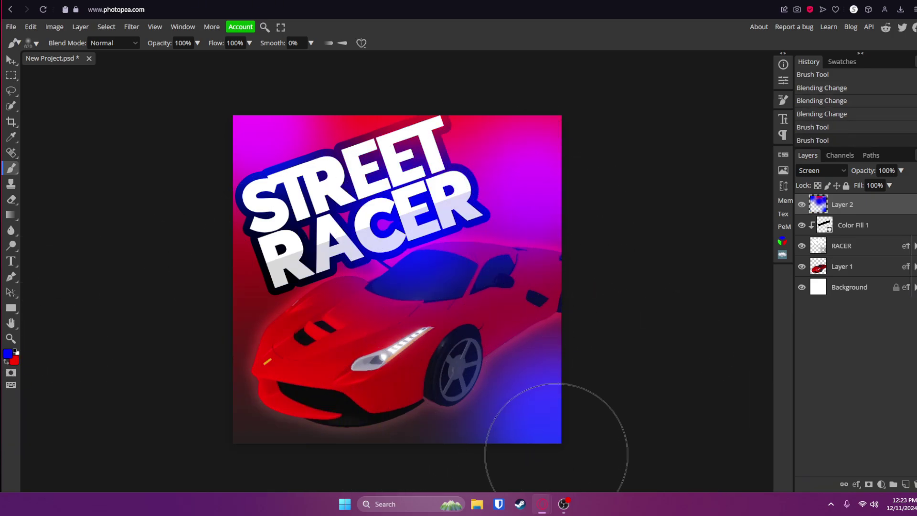
key(ctrl+z)
key(ctrl+z)
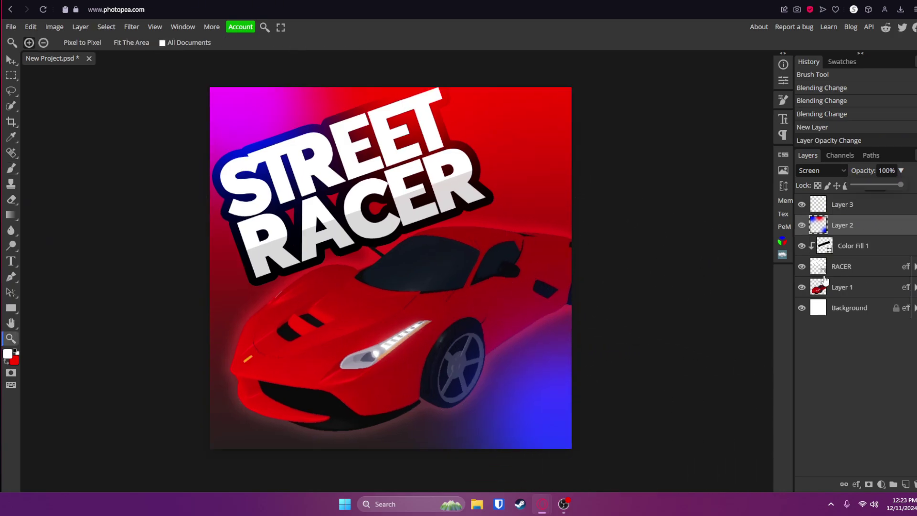
Duplicate the RACER text layer and scale the copy up to about 101%
click(857, 271)
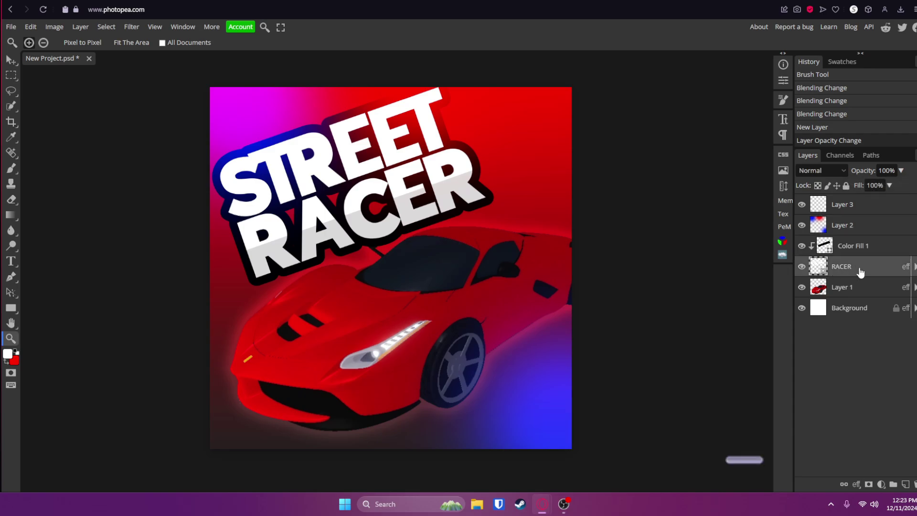
key(ctrl+j)
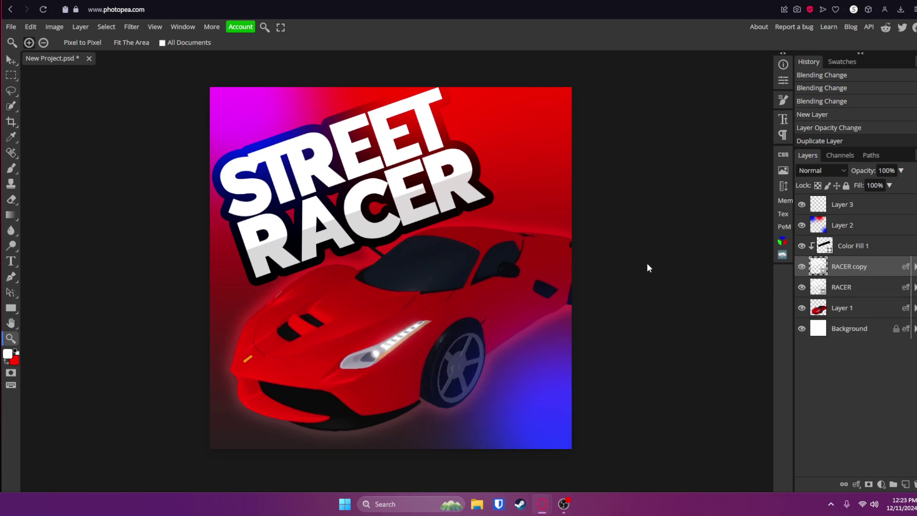
key(ctrl+alt+t)
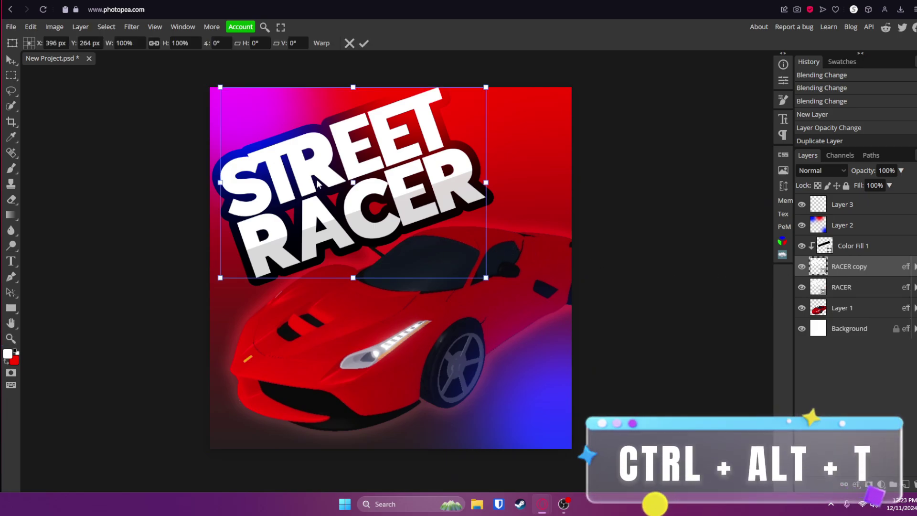
drag(486, 277, 468, 256)
click(365, 43)
key(z)
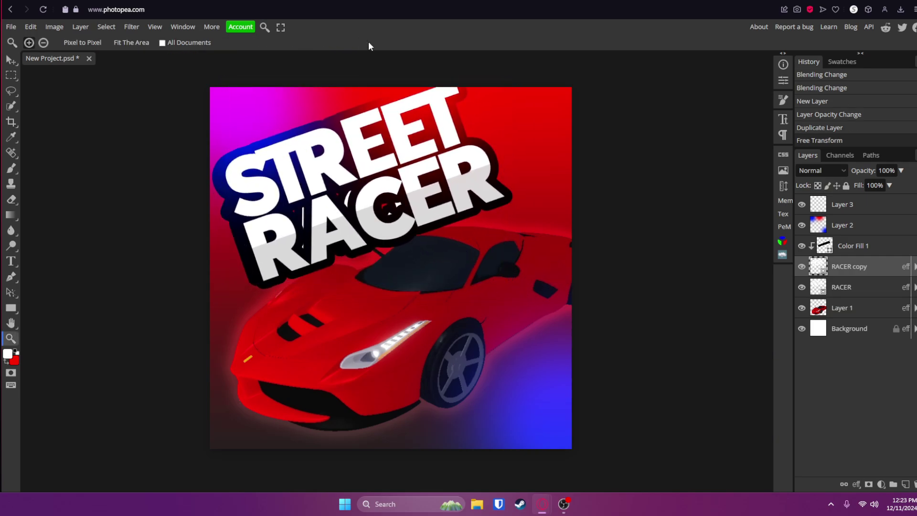
Turn off the R channel on RACER copy and offset it for a cyan-red glitch edge
double_click(875, 270)
click(673, 190)
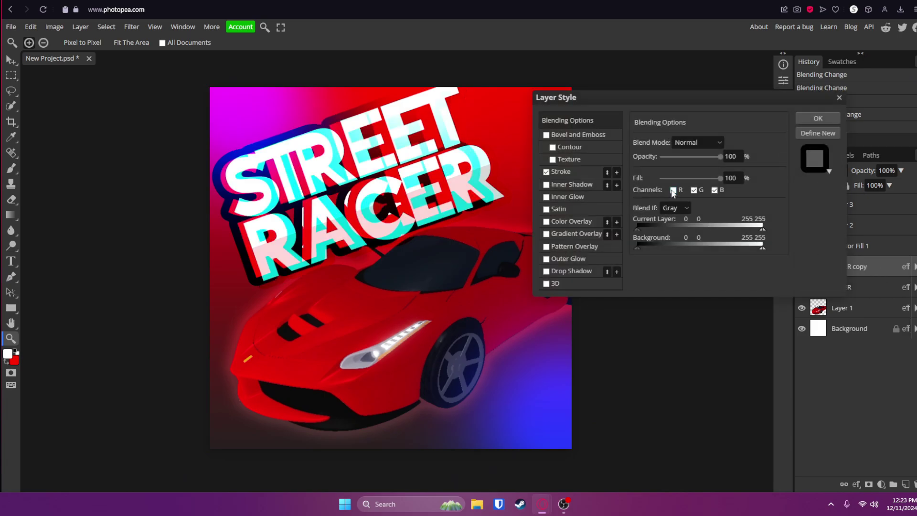
click(810, 114)
click(11, 59)
drag(390, 189, 444, 201)
drag(443, 201, 430, 191)
key(ctrl+z)
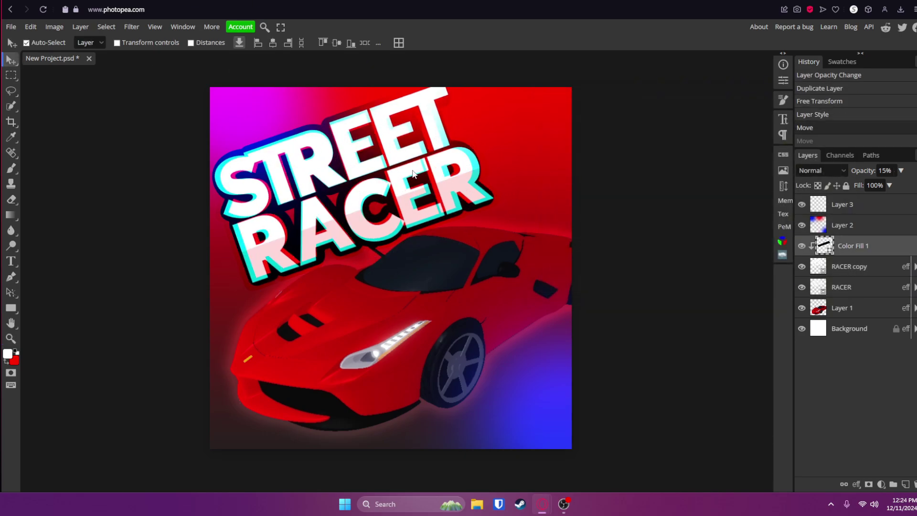
click(314, 216)
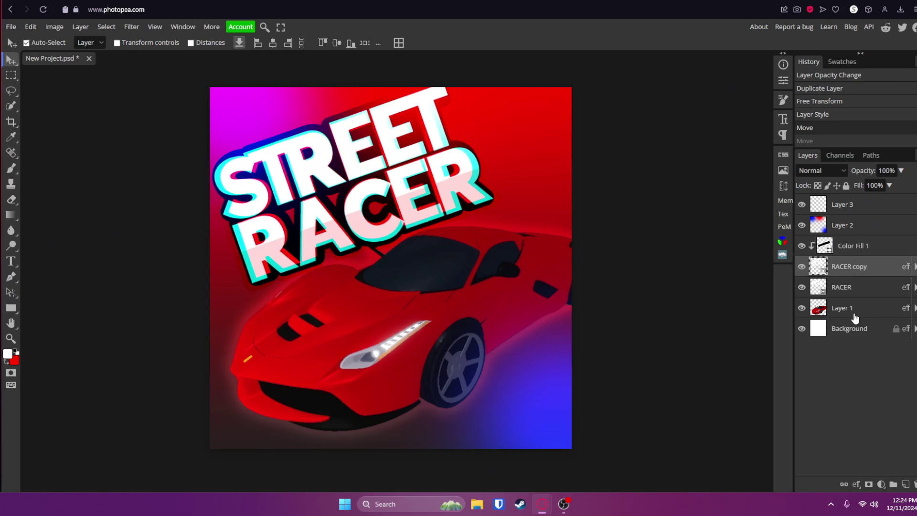
Duplicate the Ferrari as Layer 1 copy and change its blending options, discarding the test nudge
click(854, 315)
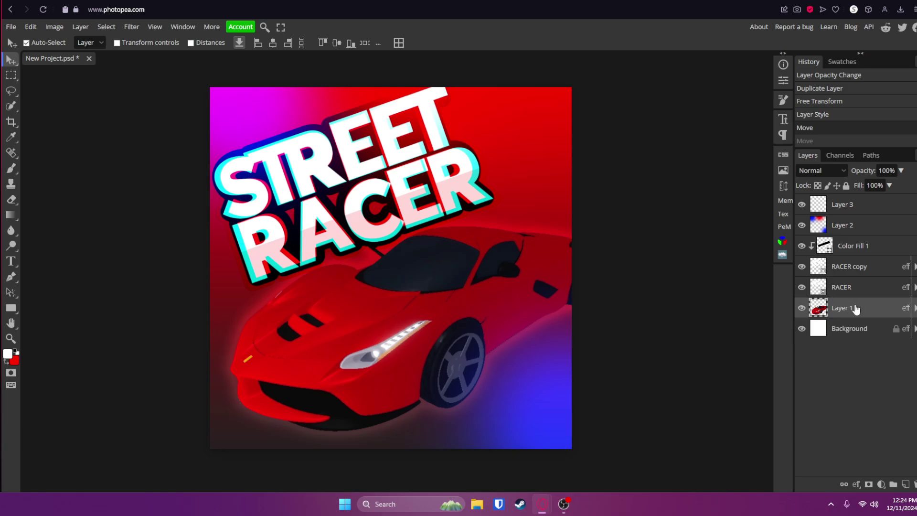
key(ctrl+j)
double_click(885, 313)
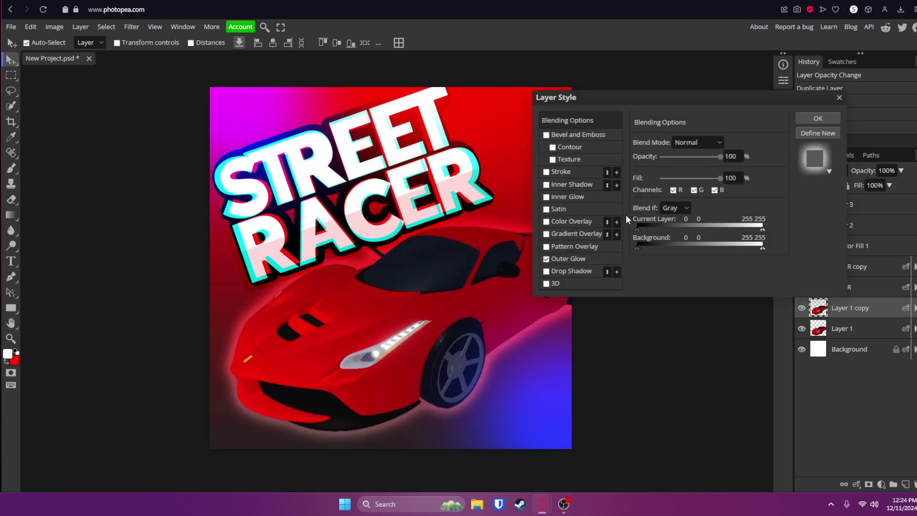
click(675, 187)
click(813, 116)
key(shift+Right)
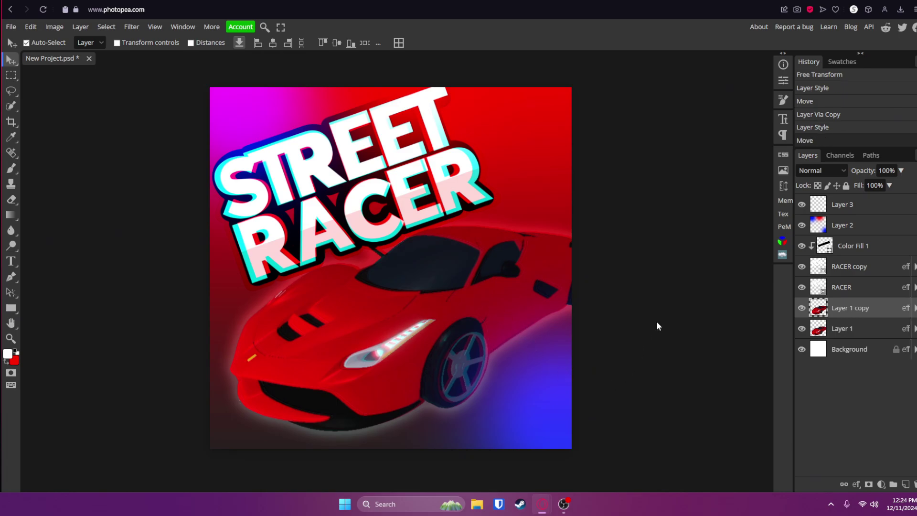
key(ctrl+z)
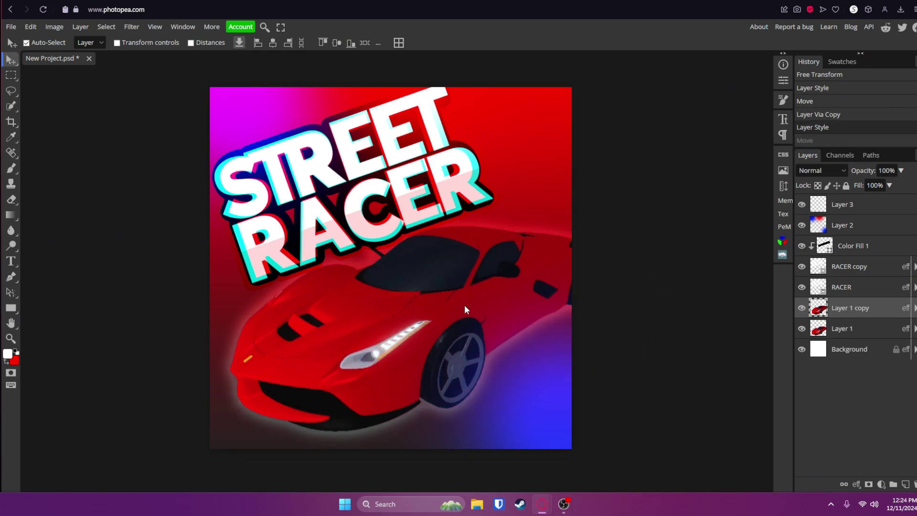
Change the Background gradient overlay's starting colour to dark navy #010019, fading up to red
click(669, 243)
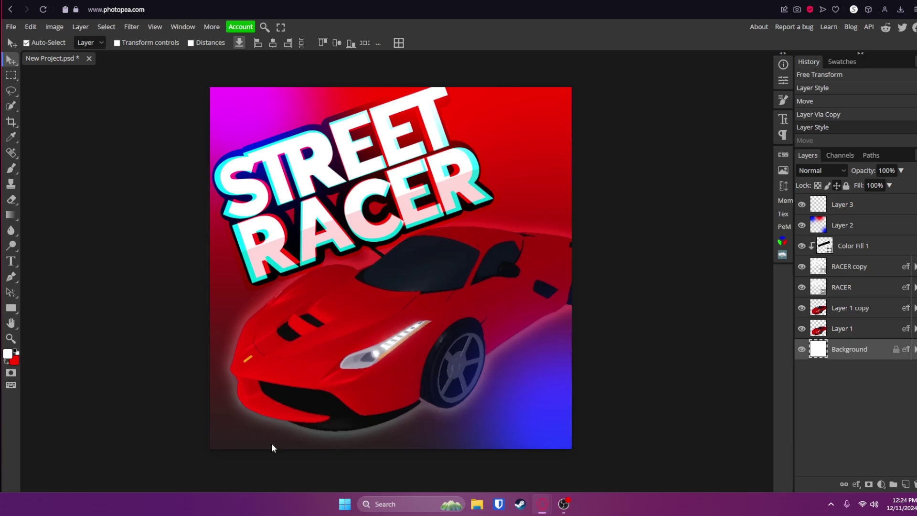
double_click(878, 352)
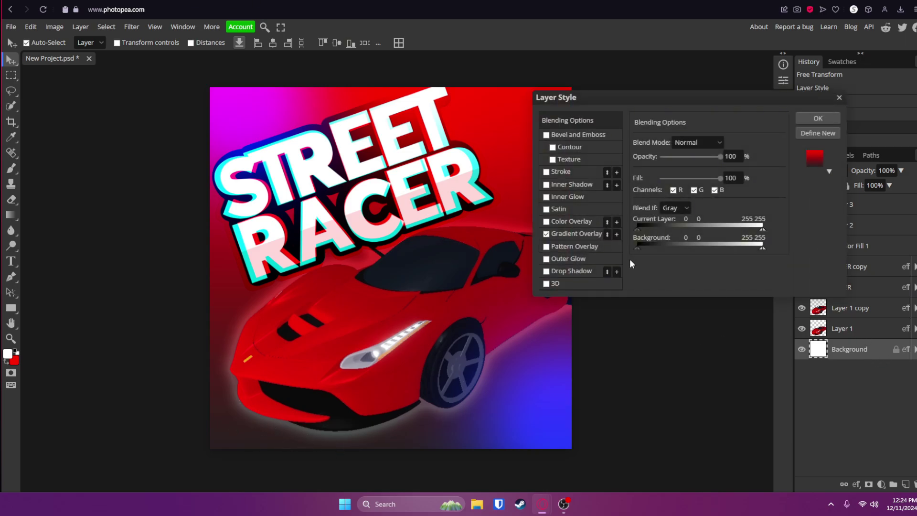
click(572, 234)
click(683, 169)
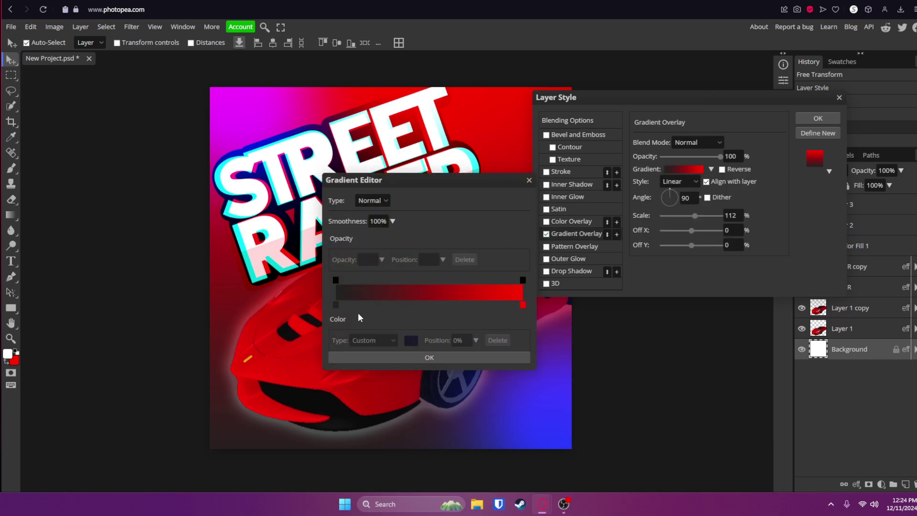
double_click(336, 305)
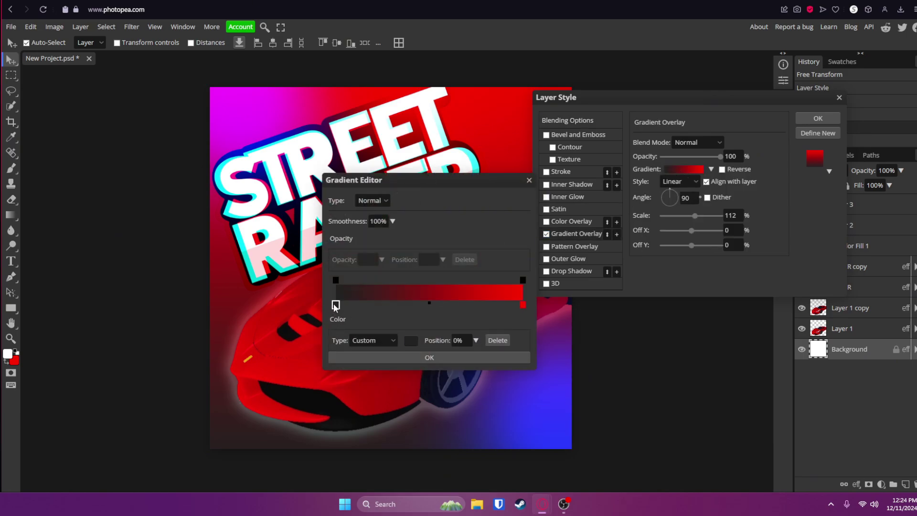
drag(672, 316, 688, 369)
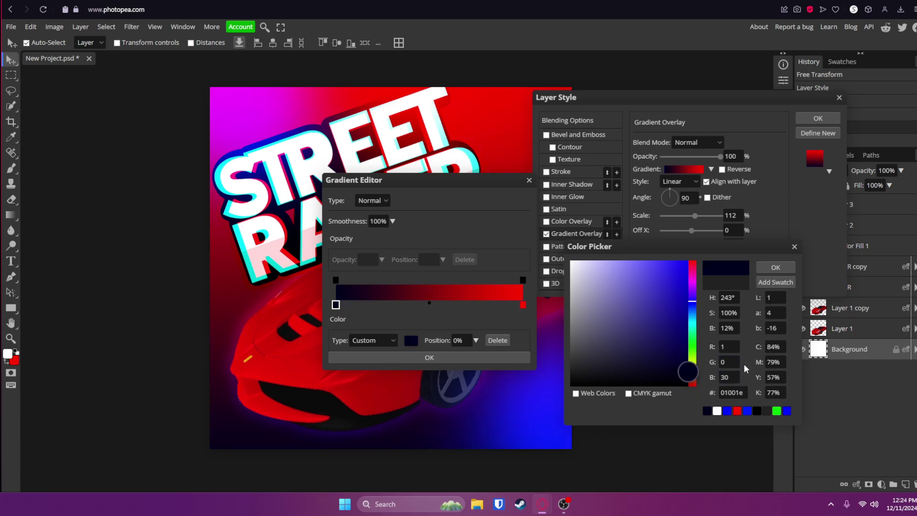
drag(744, 362, 748, 373)
click(785, 264)
click(470, 357)
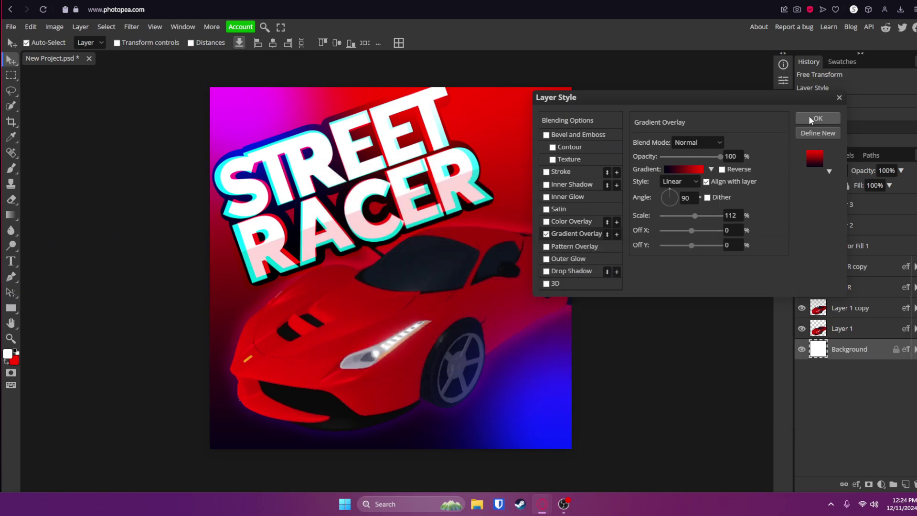